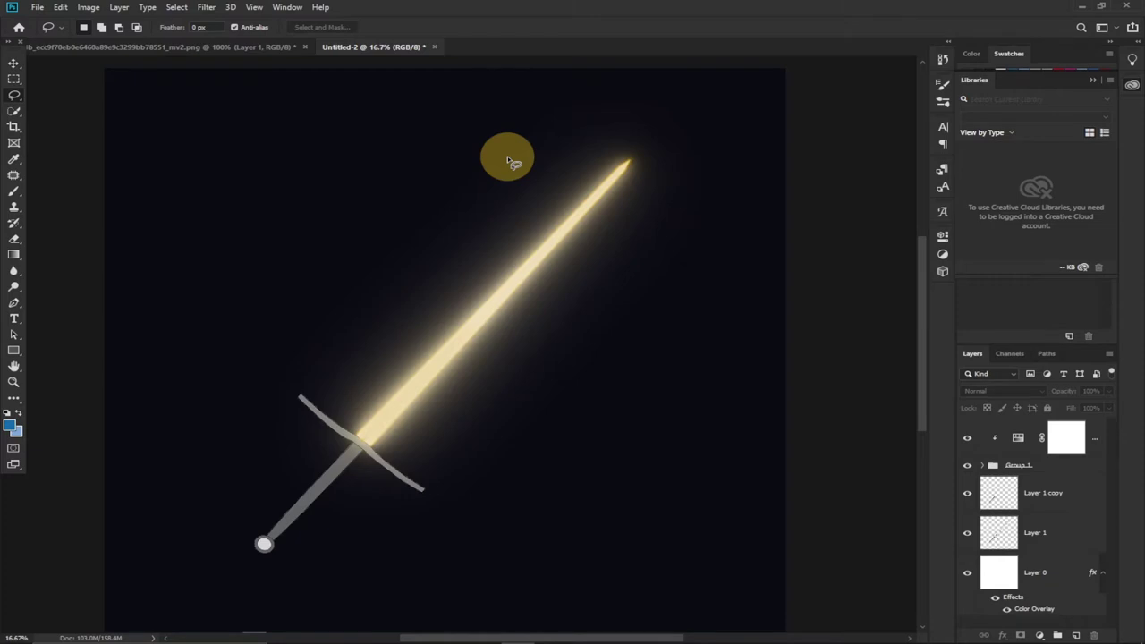
# Hide and show Group 1 to compare the finished sword with and without its glow
pyautogui.click(13, 63)
pyautogui.click(237, 166)
pyautogui.click(630, 339)
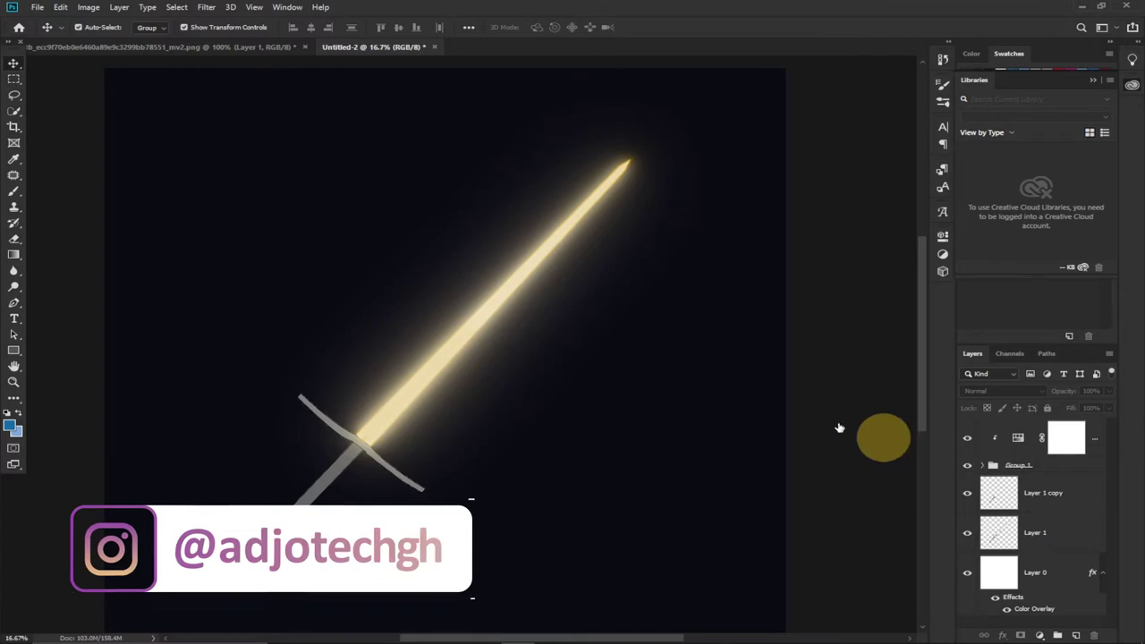
pyautogui.click(967, 466)
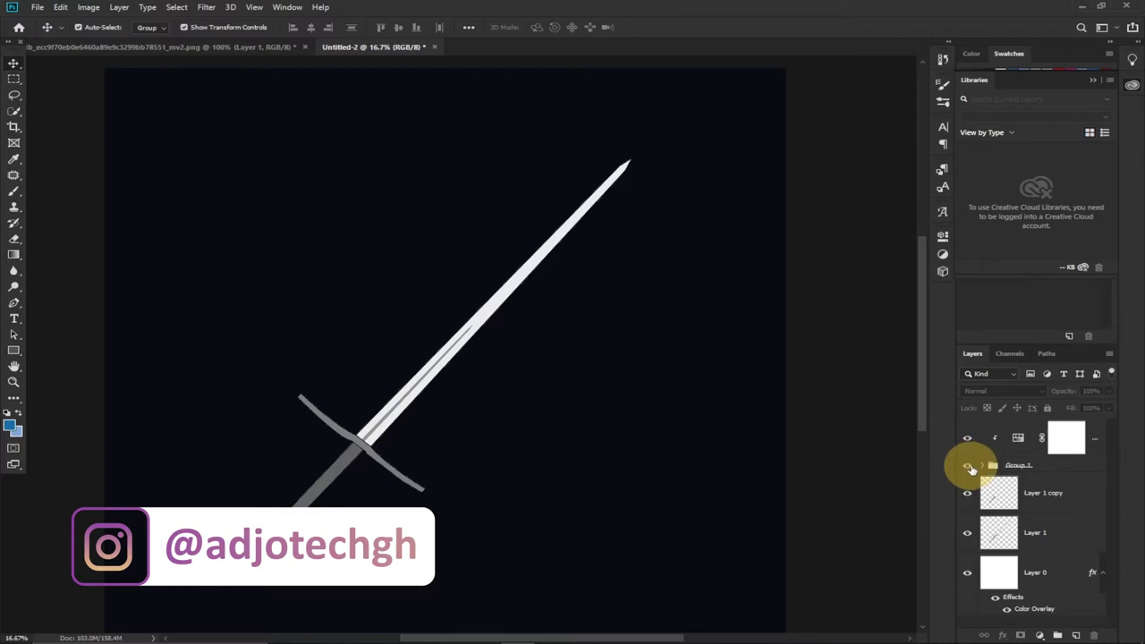
pyautogui.click(968, 467)
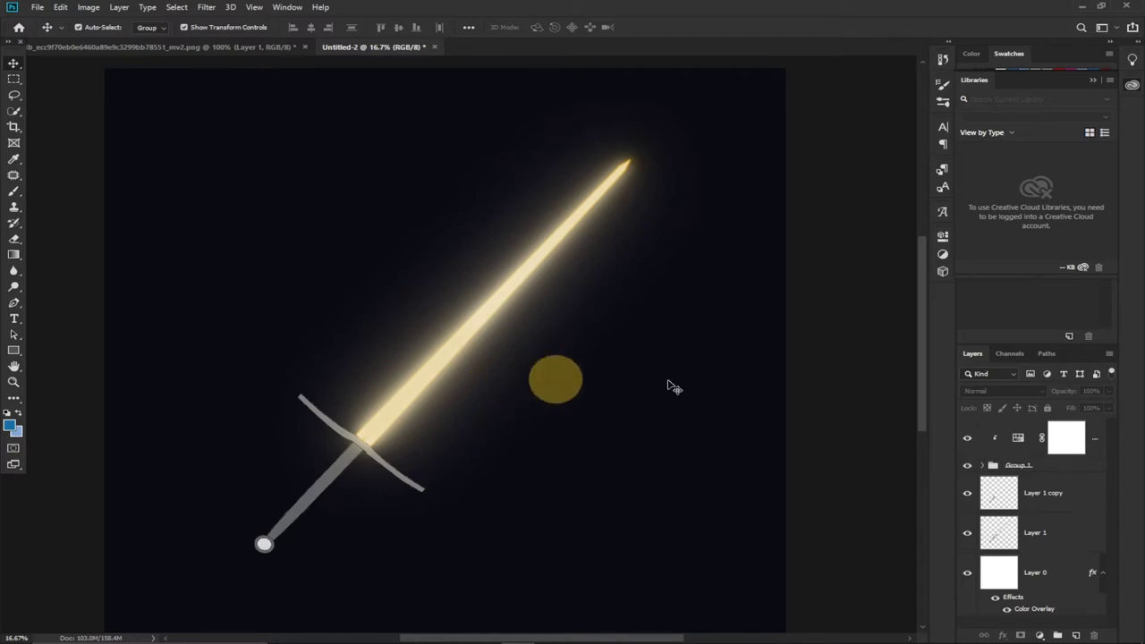
# Create a new 20 x 20 inch document at 300 pixels/inch in RGB Color with a white background
pyautogui.click(38, 7)
pyautogui.click(47, 21)
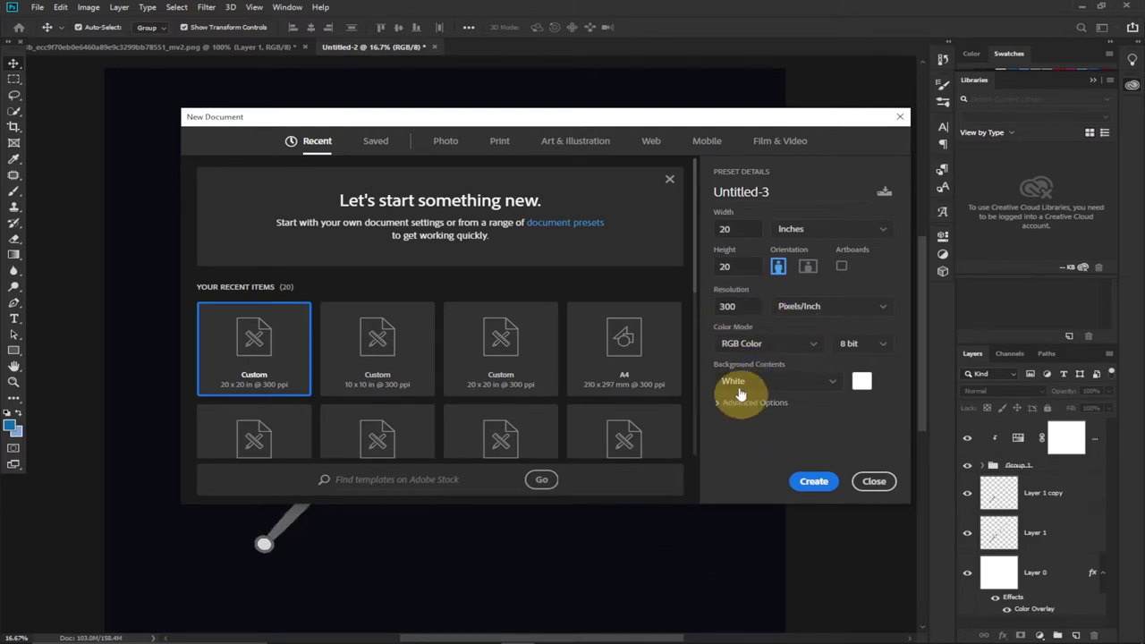
pyautogui.click(814, 483)
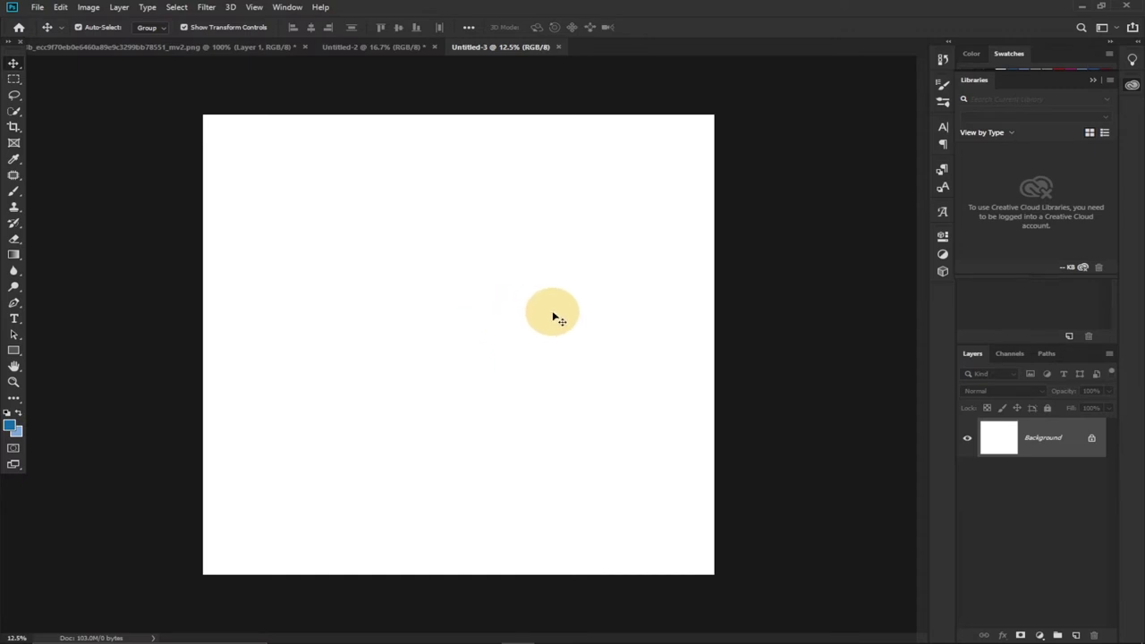
# Open sword-36822_1280.png from the Desktop folder and place its sword layer in the Untitled-3 document
pyautogui.moveTo(350, 630)
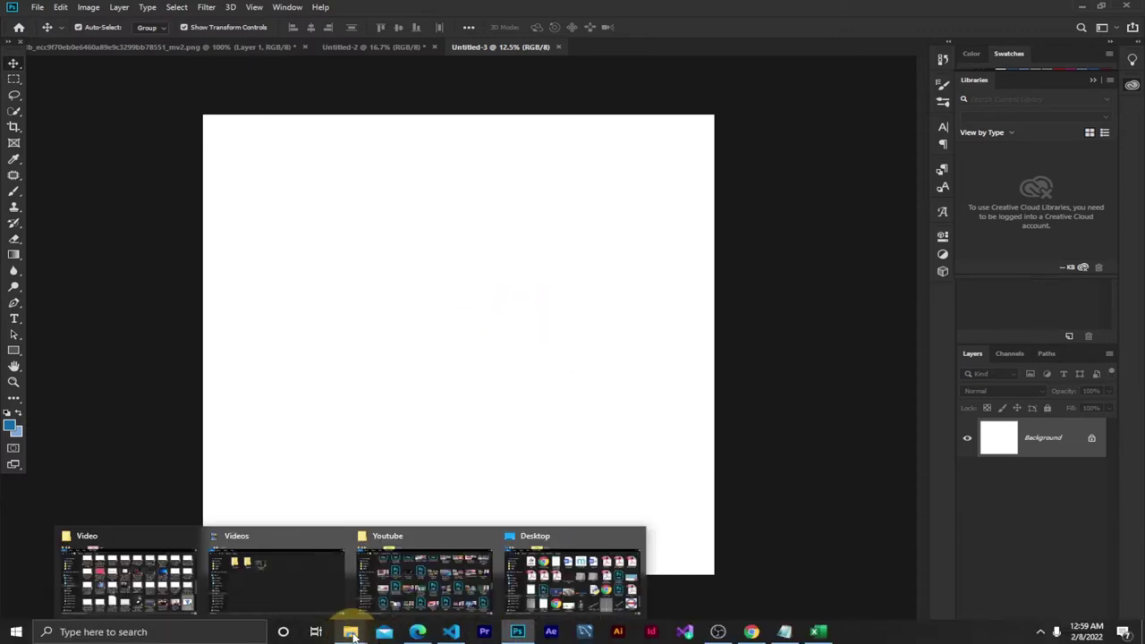
pyautogui.click(595, 591)
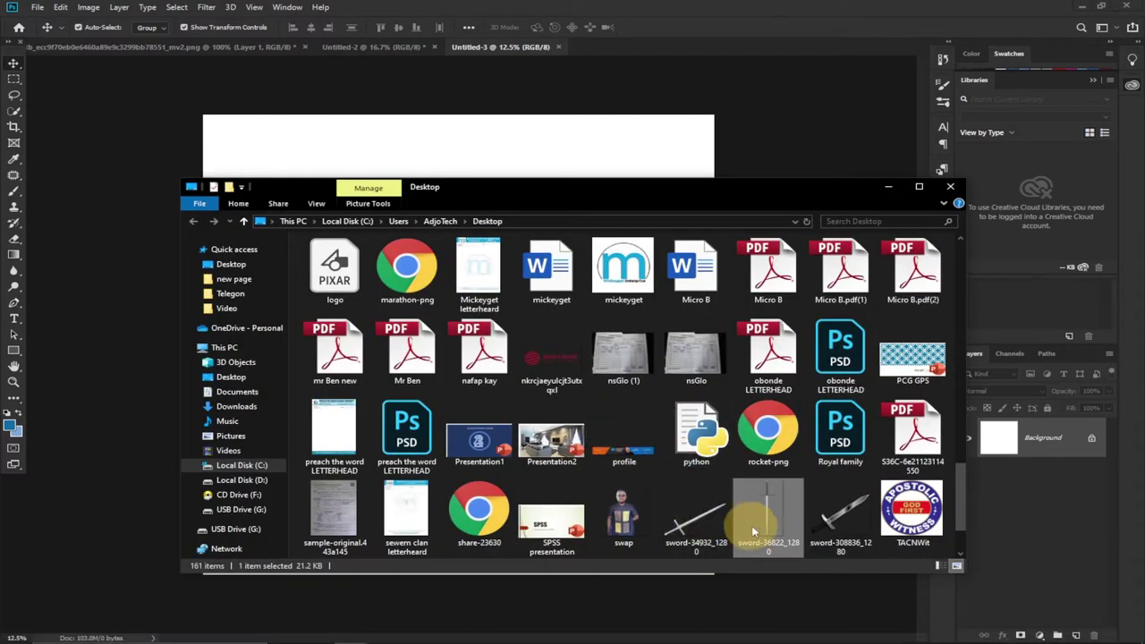
pyautogui.moveTo(791, 477); pyautogui.dragTo(836, 26)
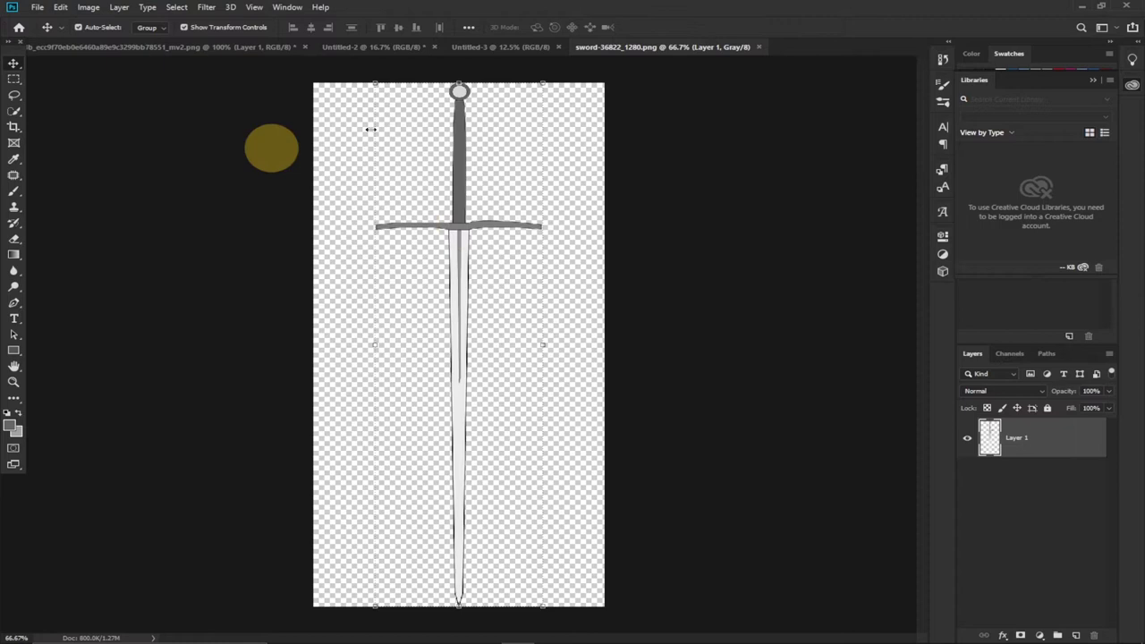
pyautogui.moveTo(473, 170); pyautogui.dragTo(449, 283)
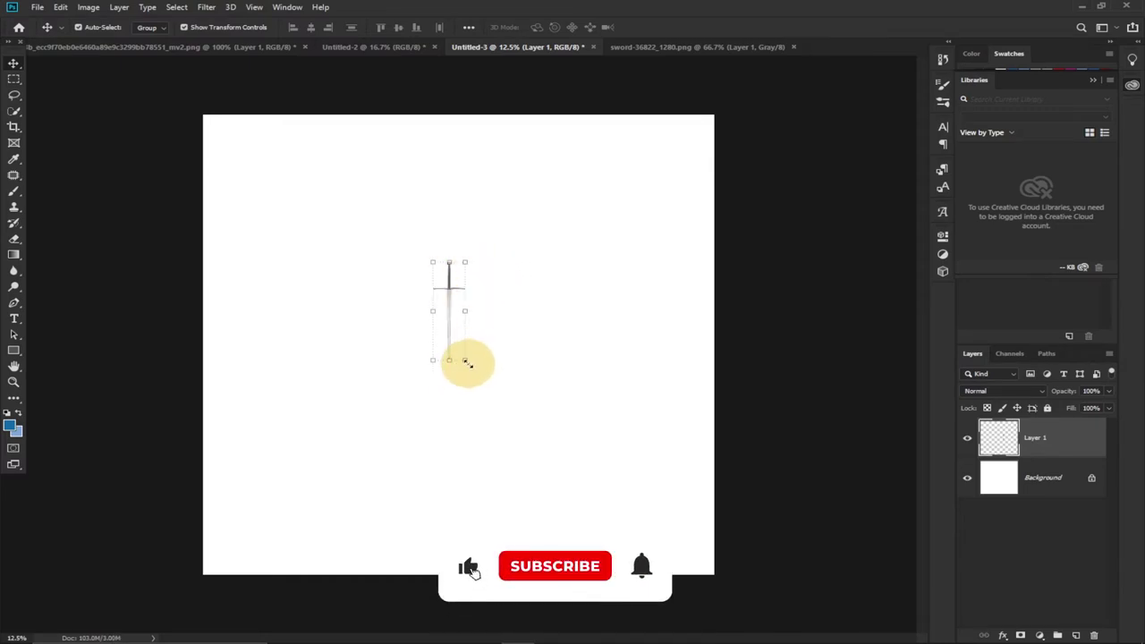
# Scale the sword to about 405%, rotate it to about -146° with the tip pointing up, and centre it on the canvas
pyautogui.moveTo(466, 362); pyautogui.dragTo(721, 527)
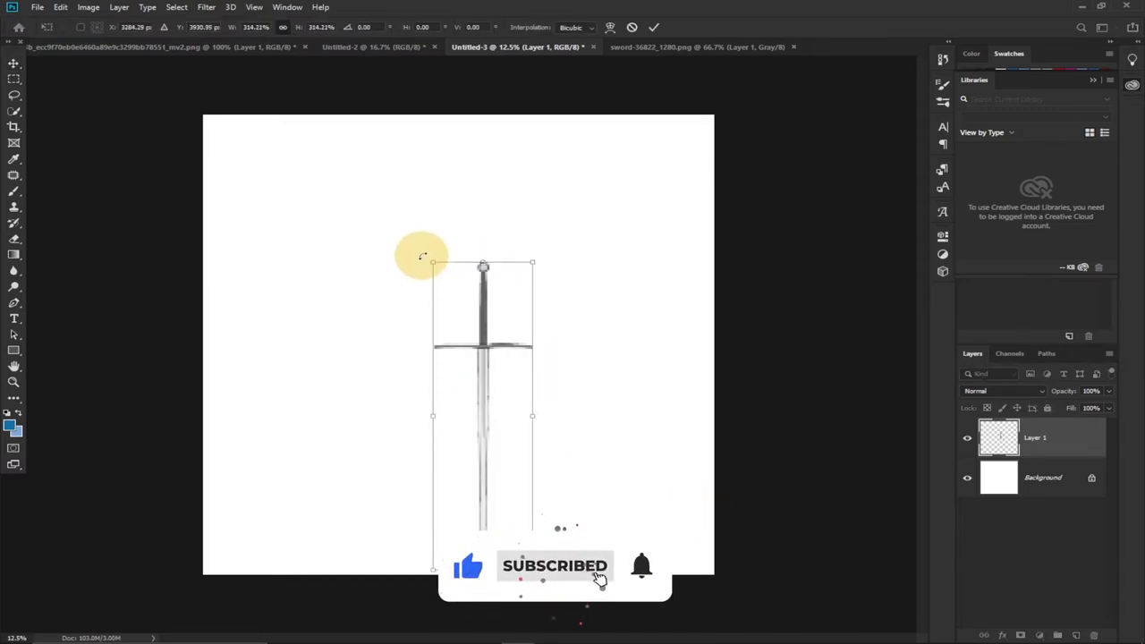
pyautogui.moveTo(430, 257); pyautogui.dragTo(474, 490)
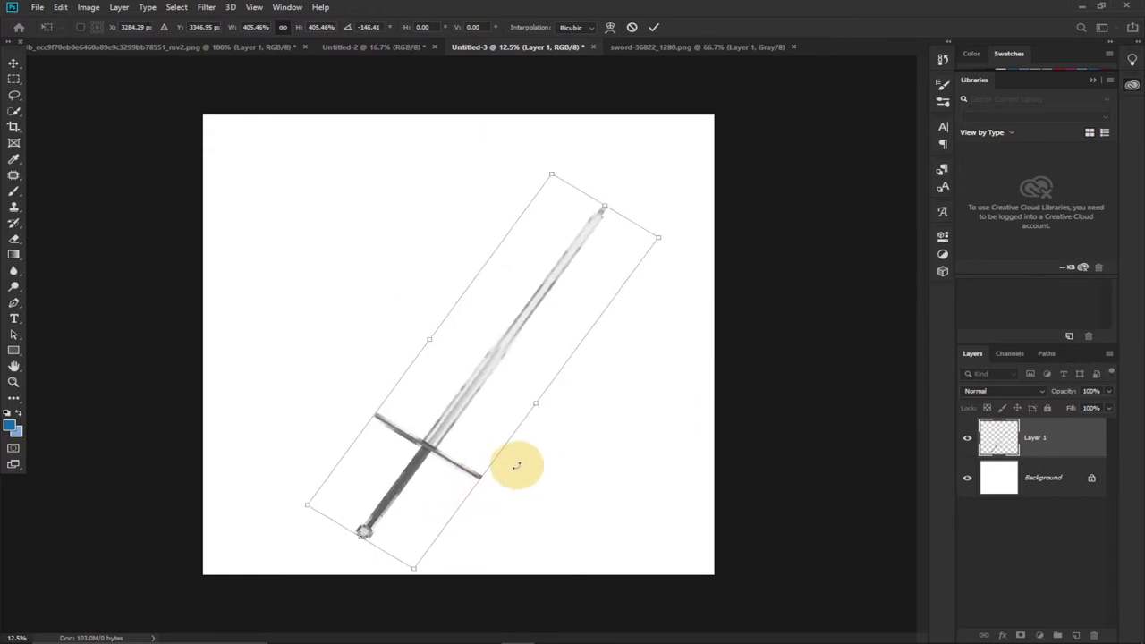
pyautogui.click(654, 28)
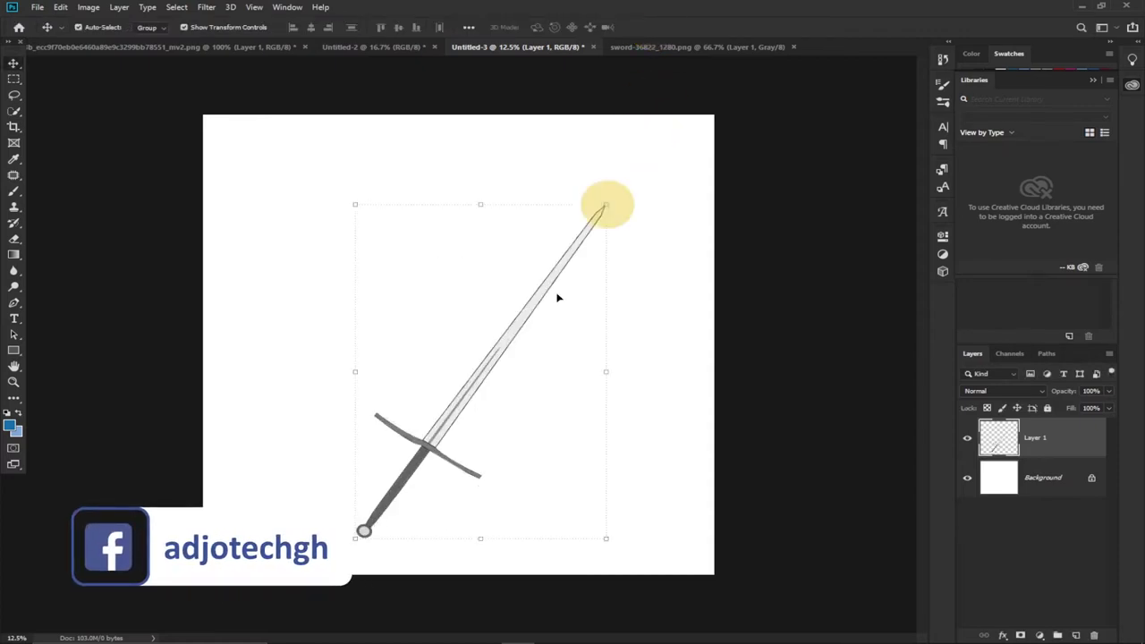
pyautogui.moveTo(432, 450); pyautogui.dragTo(410, 404)
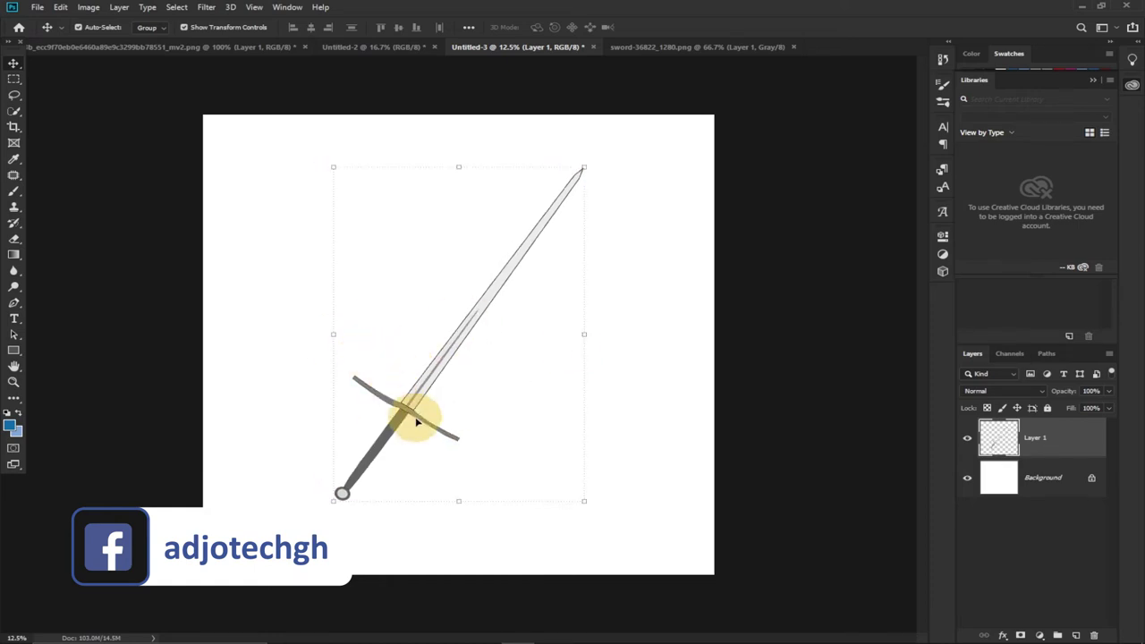
pyautogui.moveTo(410, 413); pyautogui.dragTo(400, 408)
# Convert the locked Background into a regular layer named Layer 0
pyautogui.click(1060, 492)
pyautogui.doubleClick(1062, 494)
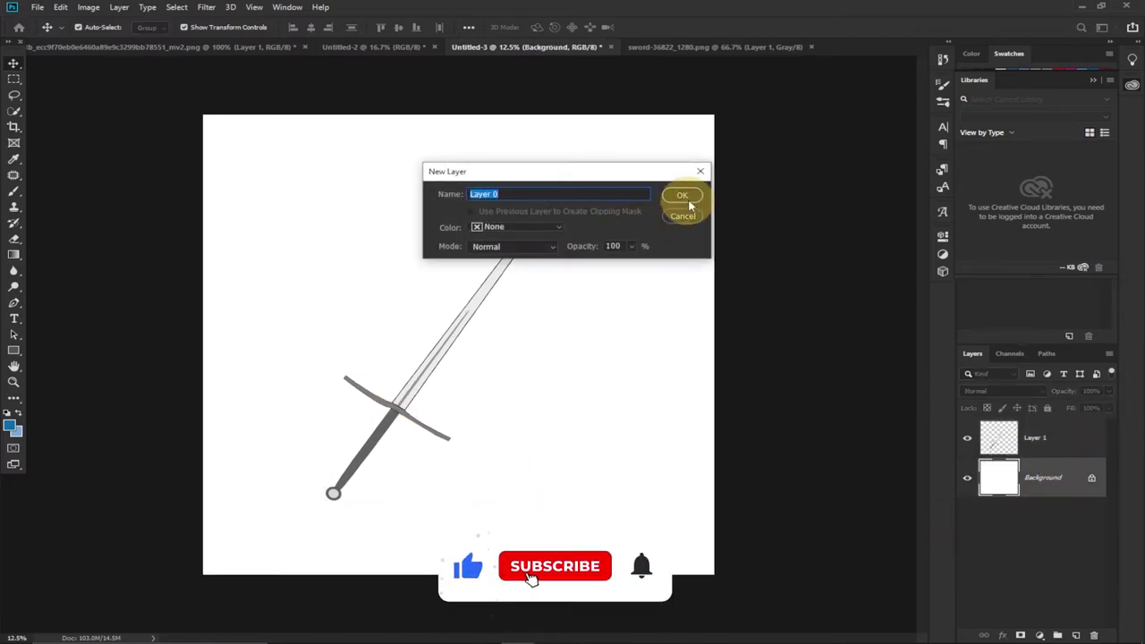
pyautogui.click(685, 197)
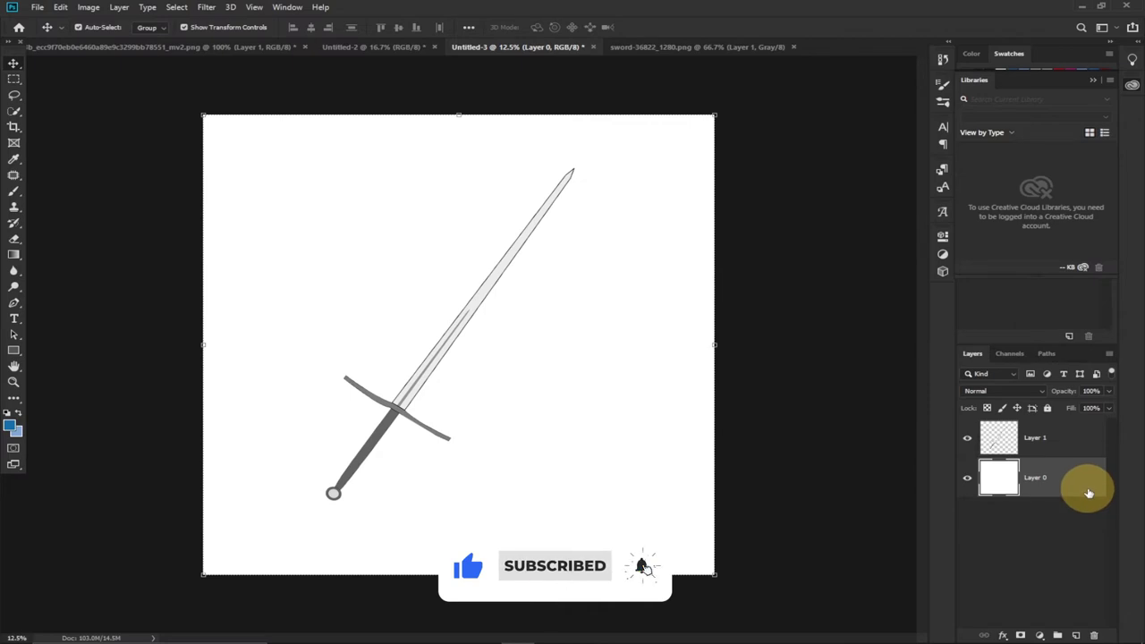
# Apply a Color Overlay effect to Layer 0 in dark #161619 with Normal blend mode and 100% opacity
pyautogui.doubleClick(1087, 490)
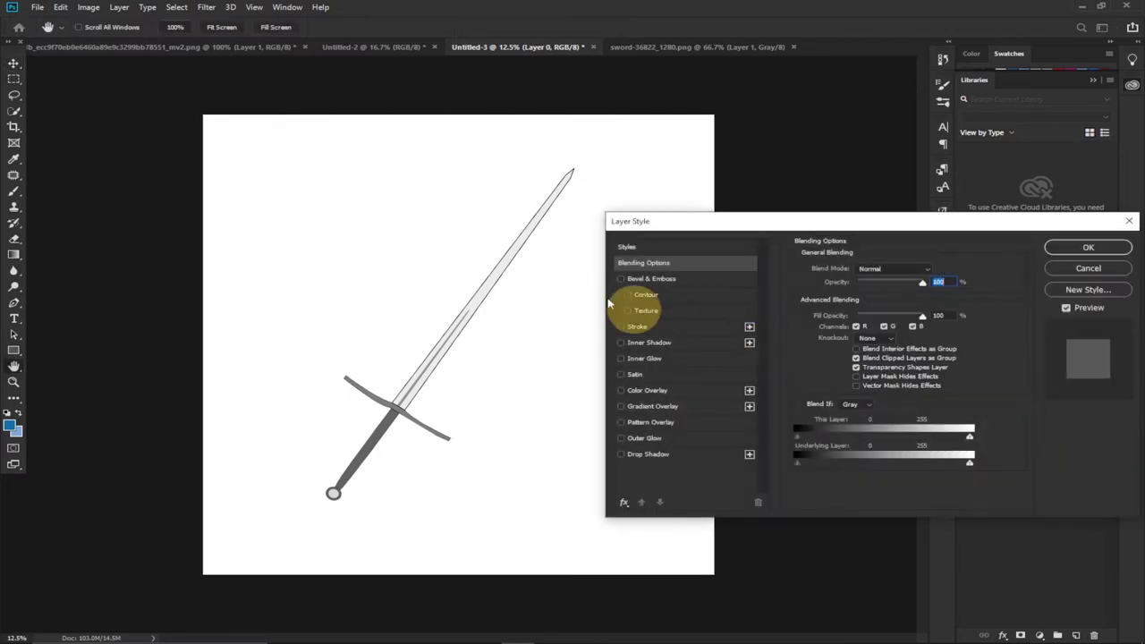
pyautogui.click(647, 393)
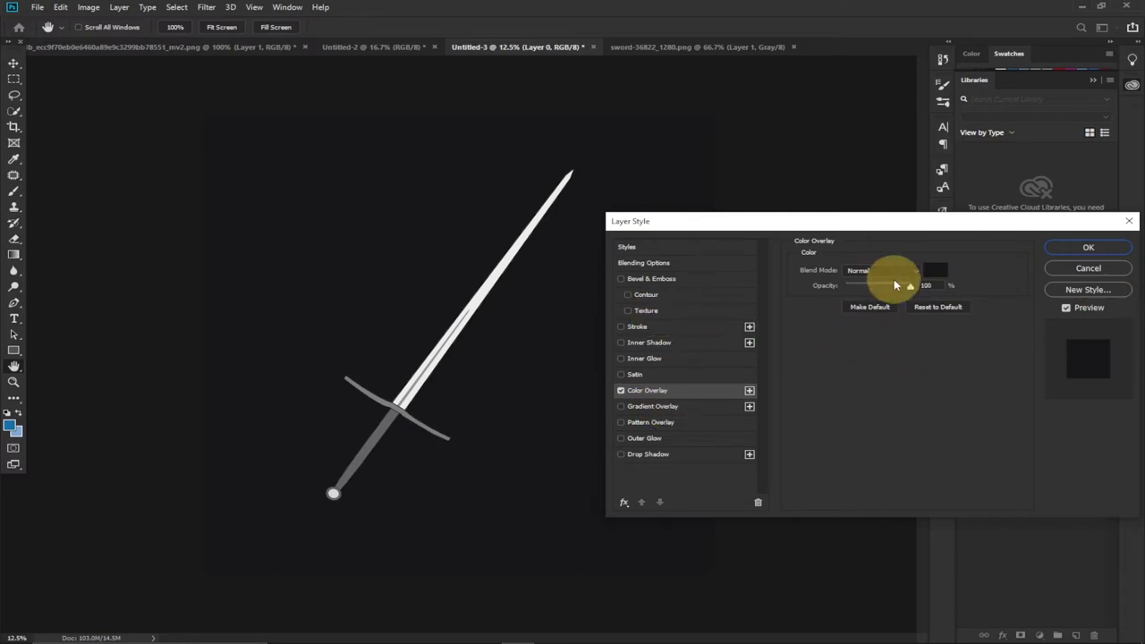
pyautogui.click(935, 272)
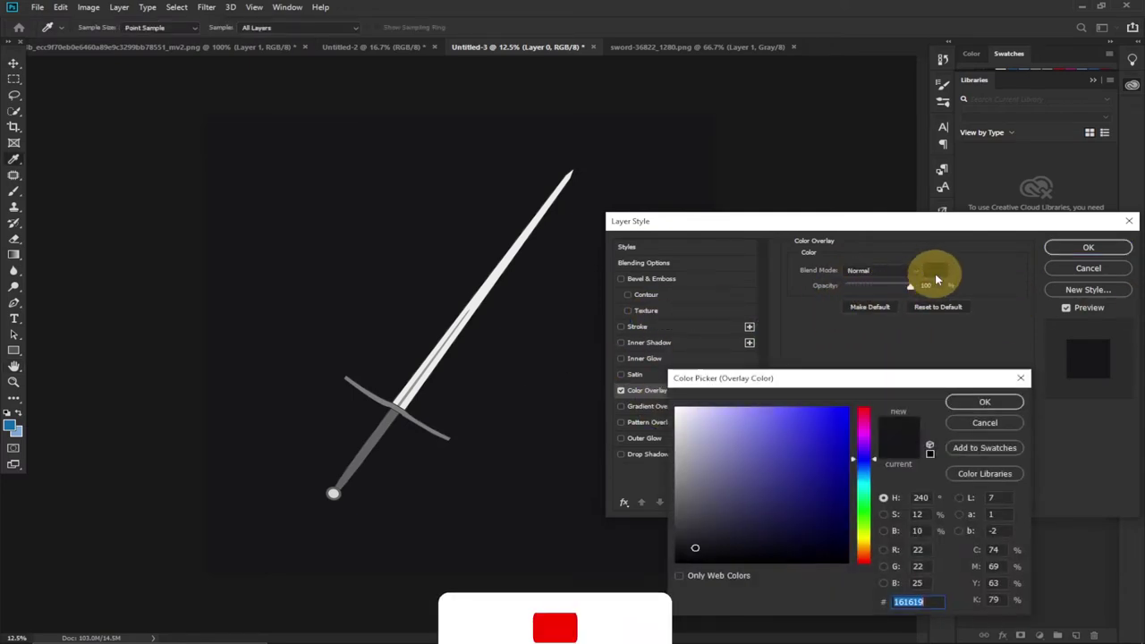
pyautogui.click(981, 423)
pyautogui.click(1078, 247)
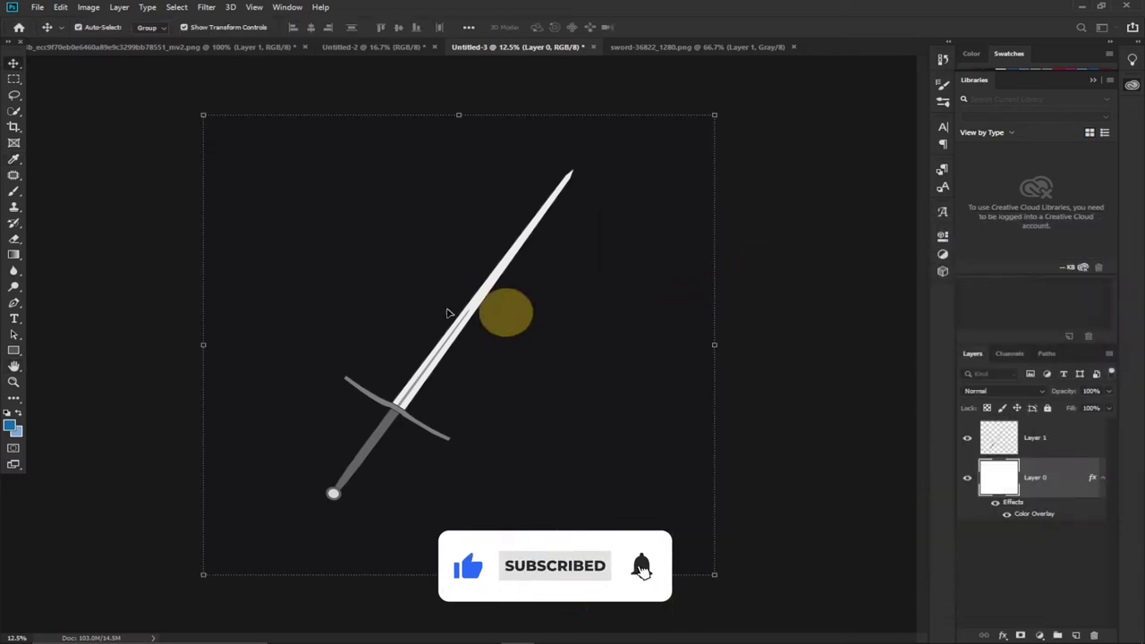
# Rename Layer 1 as sword
pyautogui.click(13, 381)
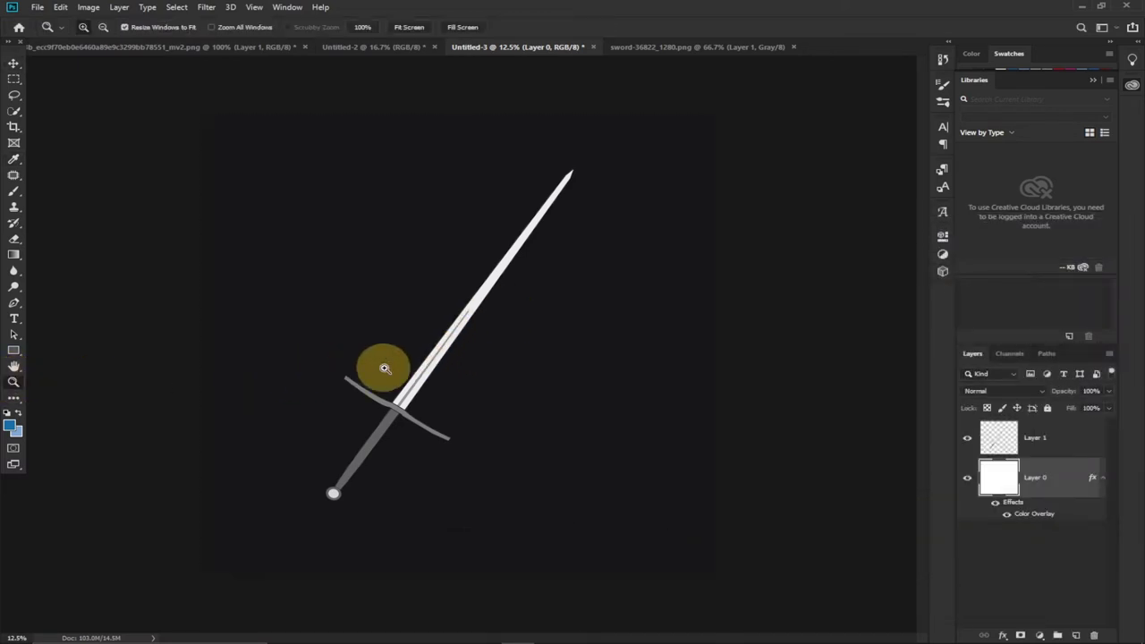
pyautogui.click(383, 369)
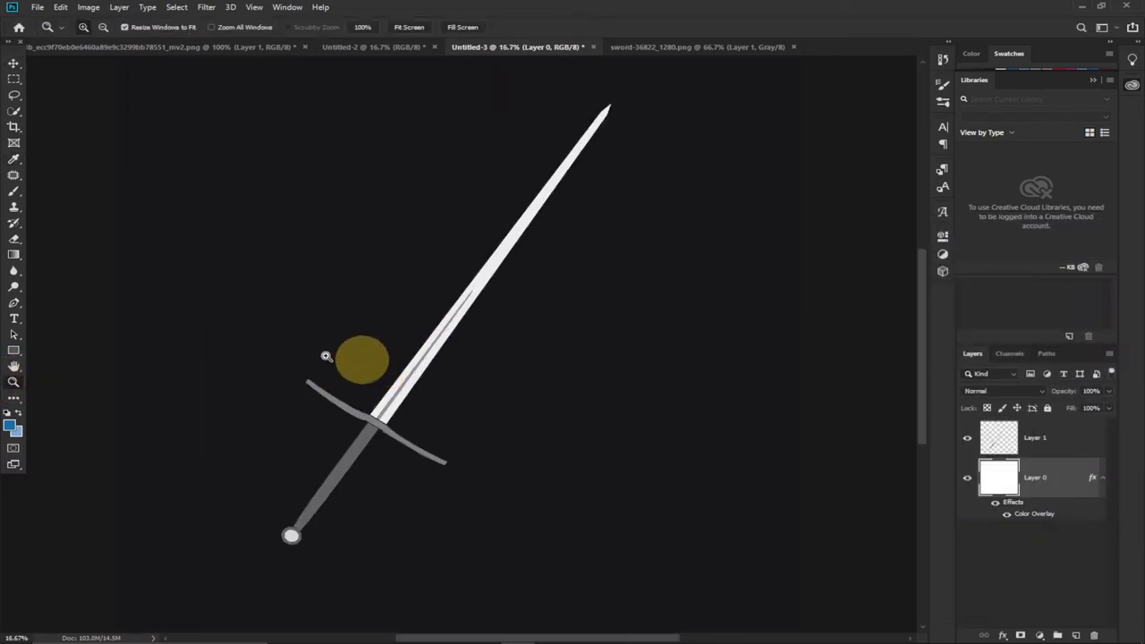
pyautogui.click(1069, 448)
pyautogui.doubleClick(1071, 448)
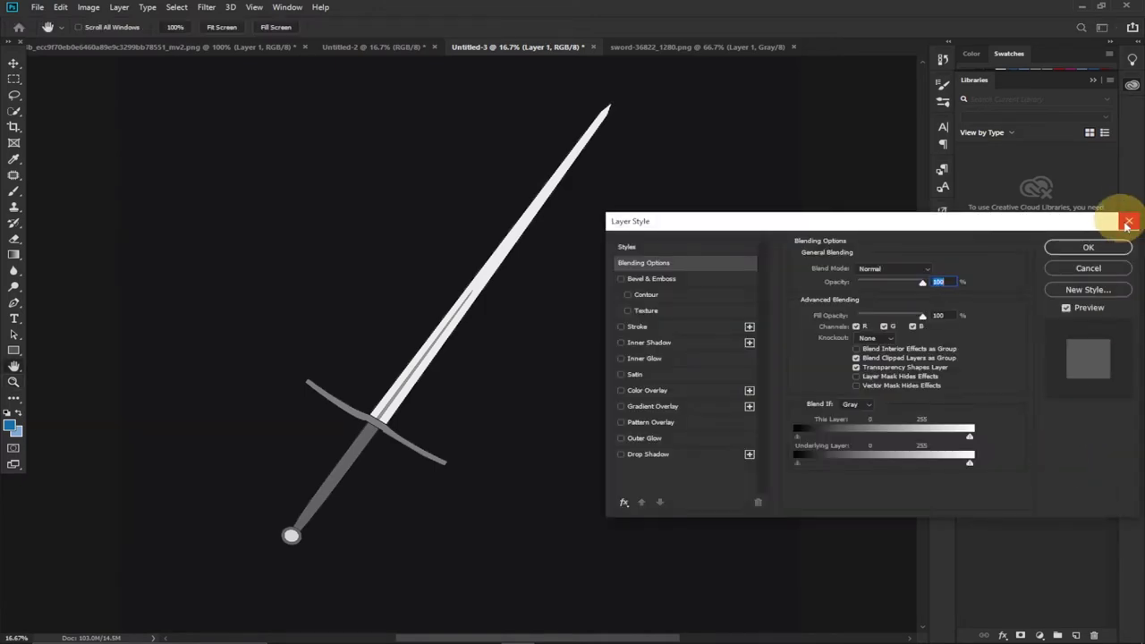
pyautogui.click(1128, 222)
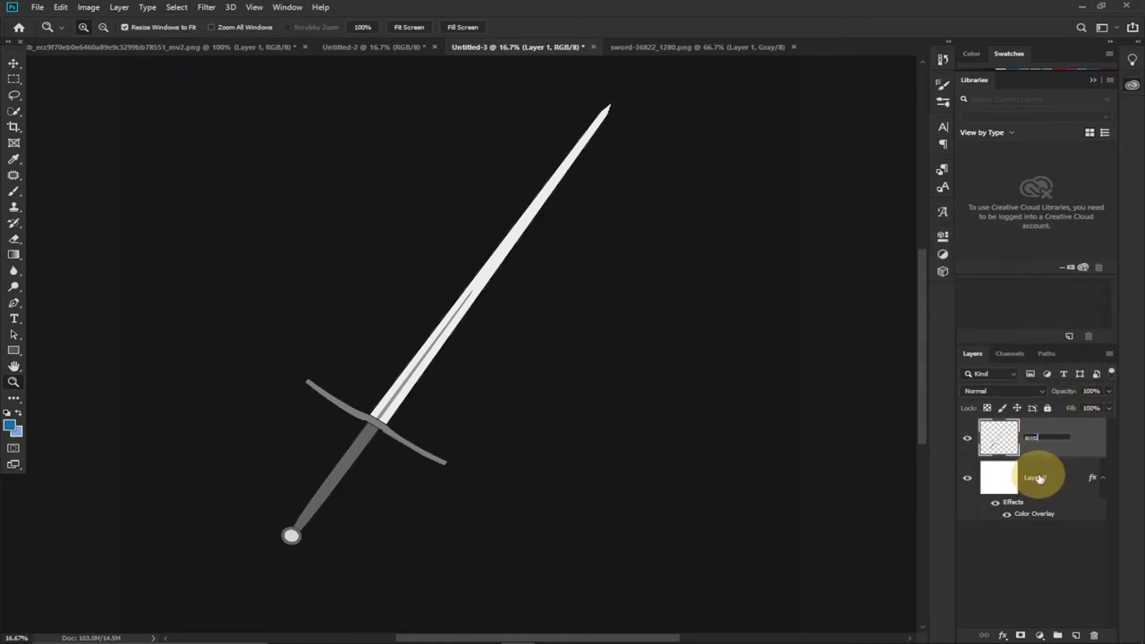
pyautogui.press('Return')
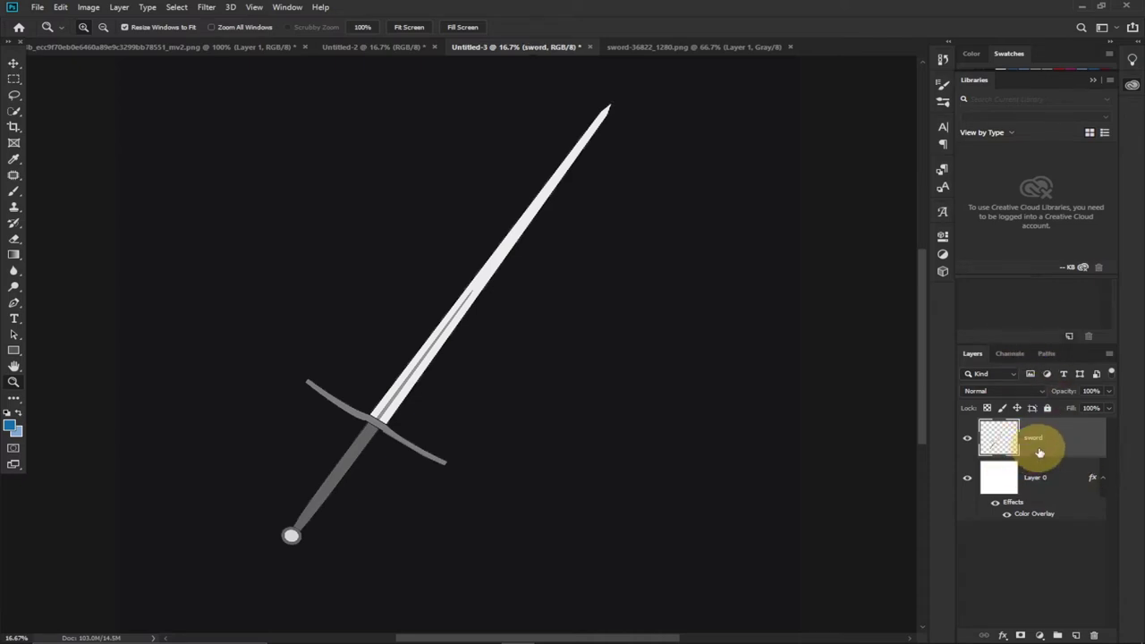
# Duplicate the sword layer as sword copy and hide the original sword layer
pyautogui.rightClick(1051, 437)
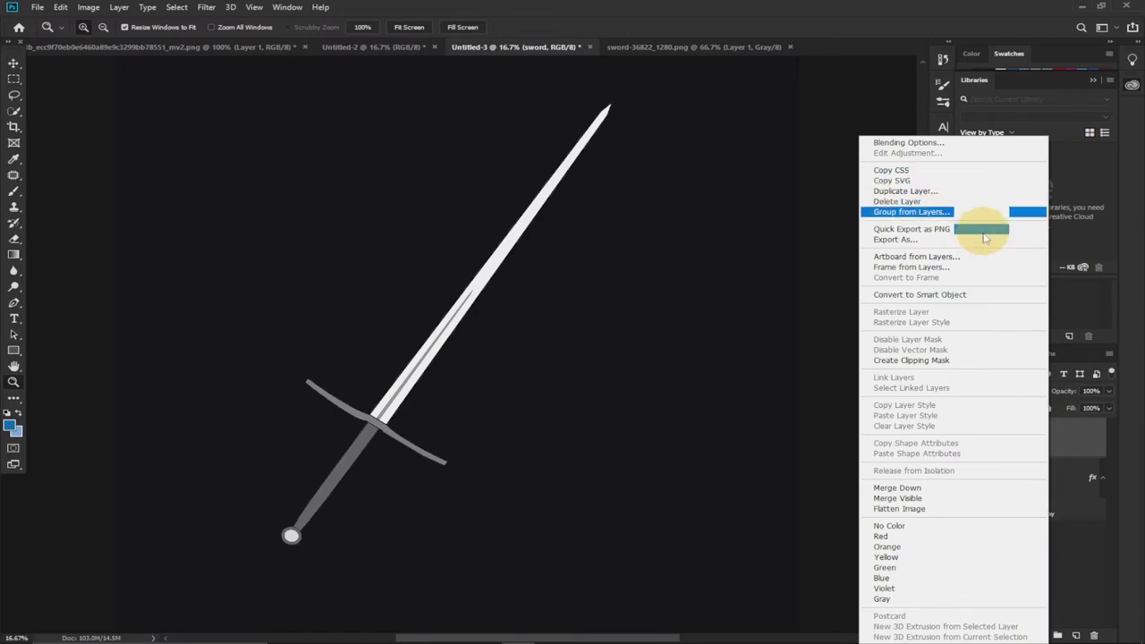
pyautogui.click(922, 193)
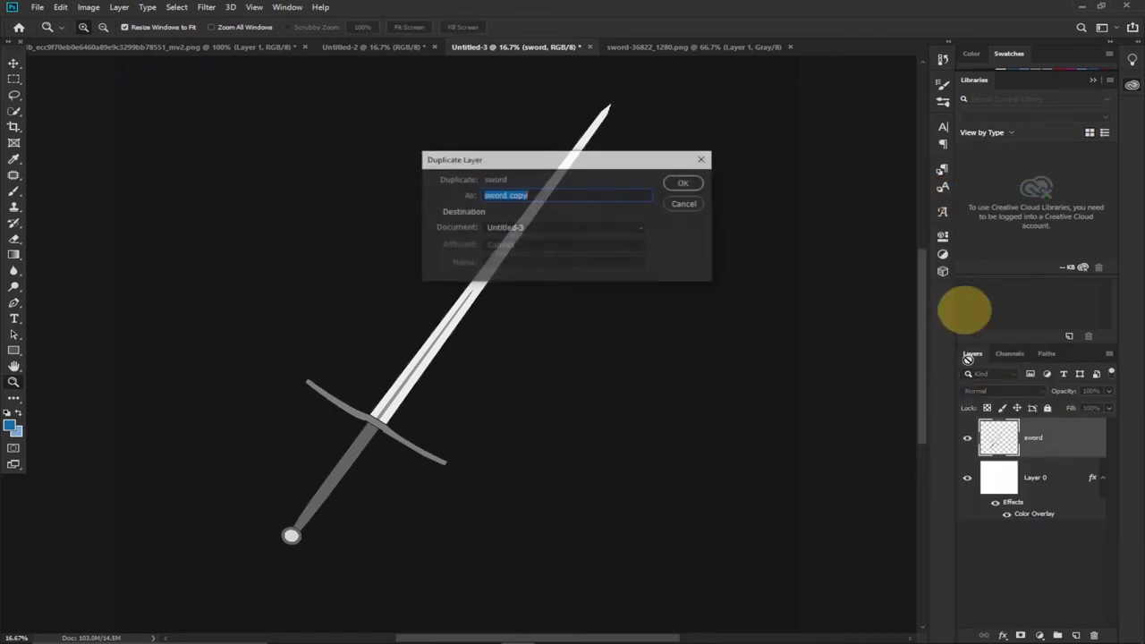
pyautogui.click(685, 183)
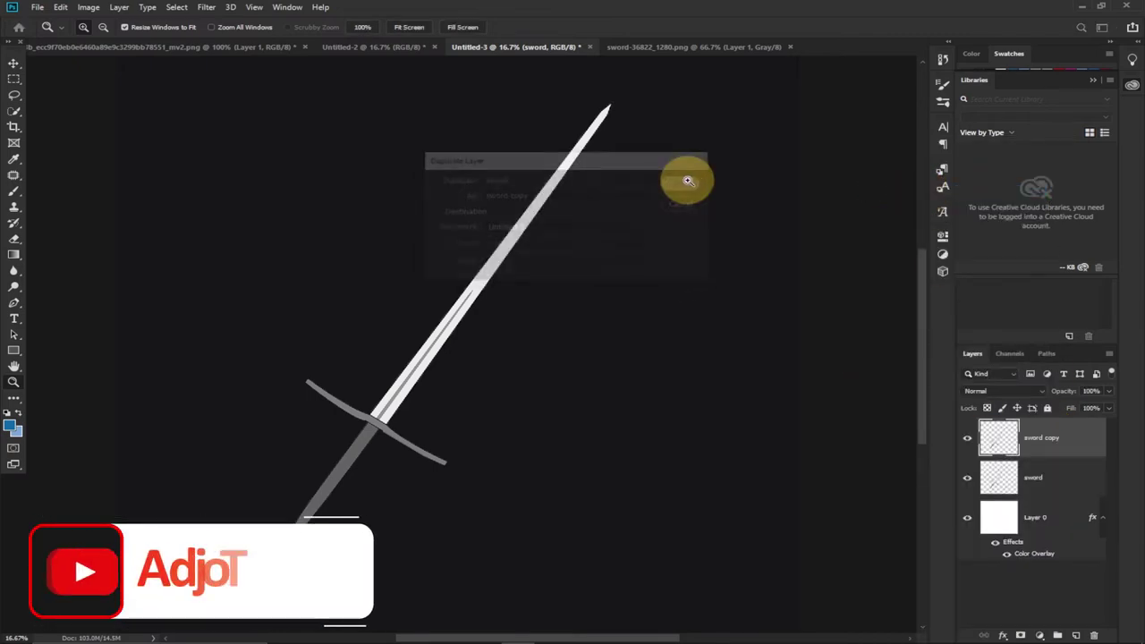
pyautogui.click(968, 478)
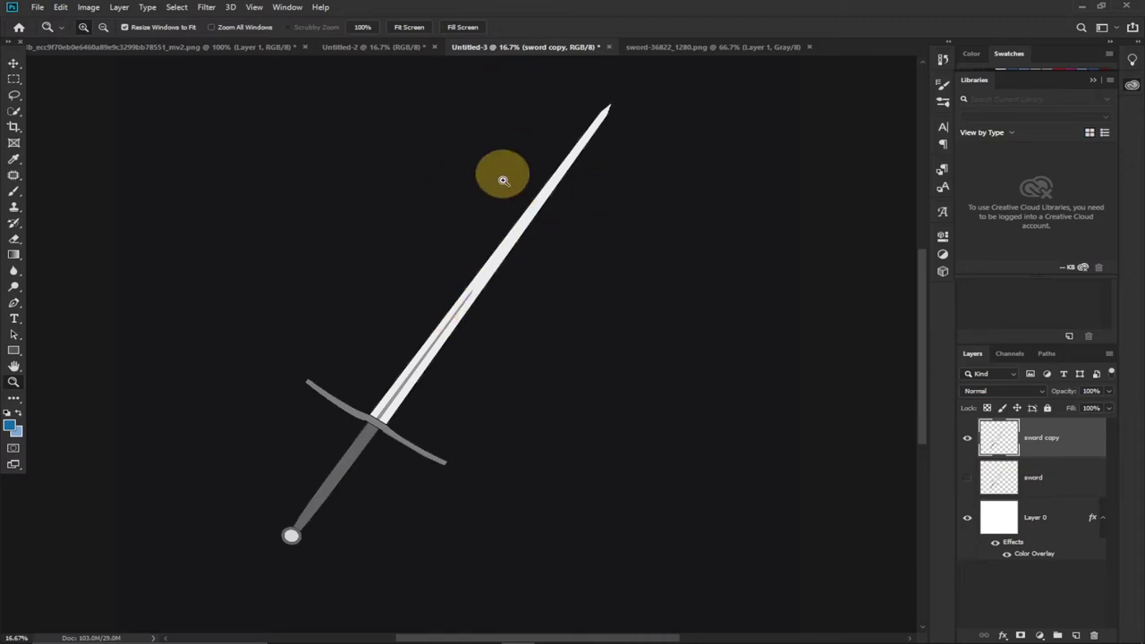
# Select the whole blade above the crossguard on the sword copy layer with a freehand Lasso outline
pyautogui.click(481, 272)
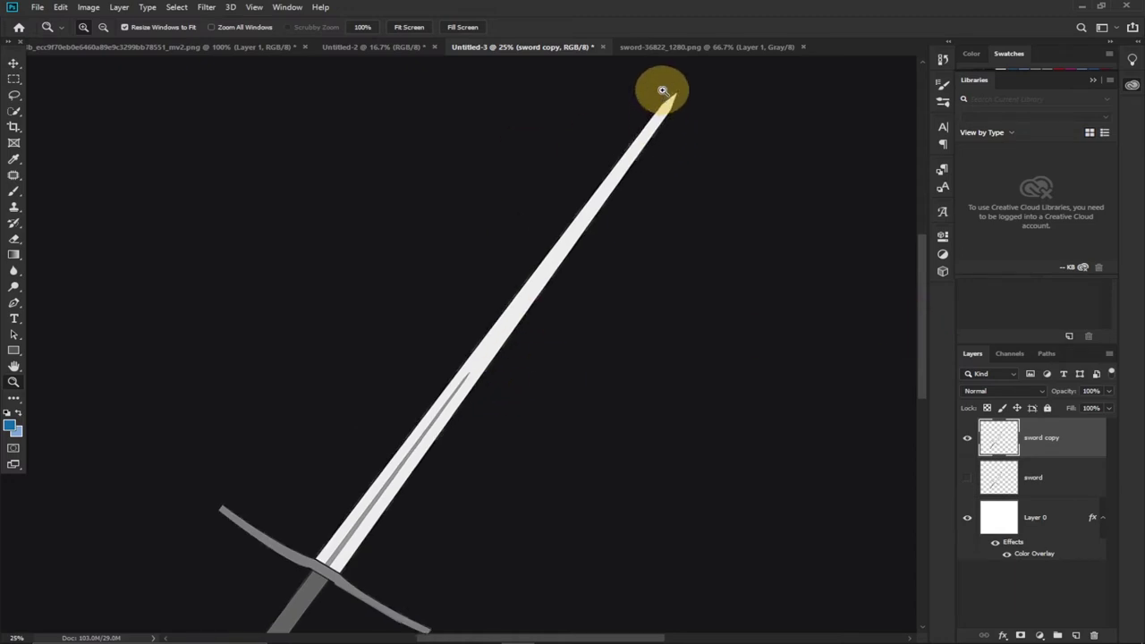
pyautogui.moveTo(925, 346)
pyautogui.mouseDown()
pyautogui.moveTo(926, 362)
pyautogui.moveTo(925, 350)
pyautogui.mouseUp()
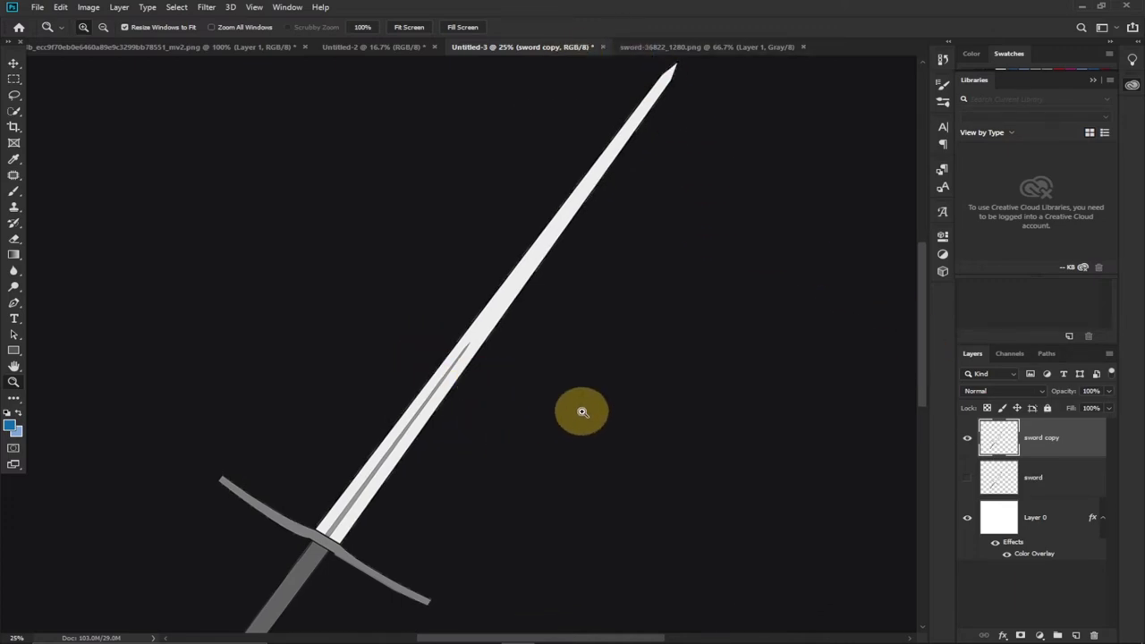
pyautogui.rightClick(14, 96)
pyautogui.click(56, 93)
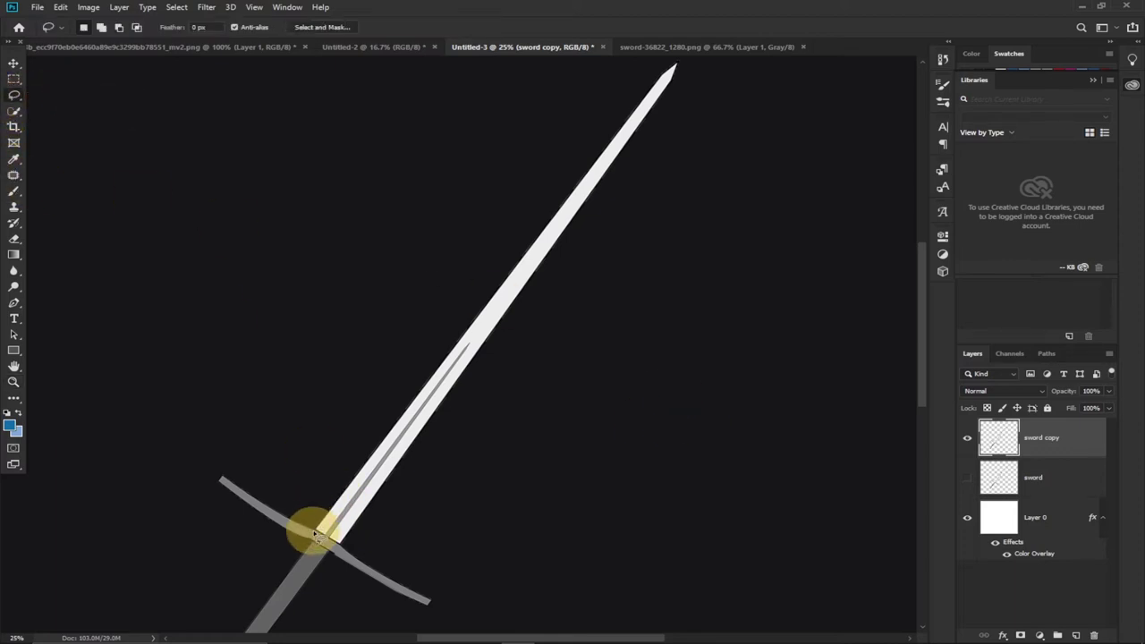
pyautogui.moveTo(345, 548)
pyautogui.mouseDown()
pyautogui.moveTo(425, 517)
pyautogui.moveTo(604, 327)
pyautogui.moveTo(704, 132)
pyautogui.moveTo(718, 63)
pyautogui.mouseUp()
pyautogui.moveTo(399, 293)
pyautogui.mouseDown()
pyautogui.moveTo(328, 394)
pyautogui.moveTo(311, 467)
pyautogui.moveTo(313, 526)
pyautogui.mouseUp()
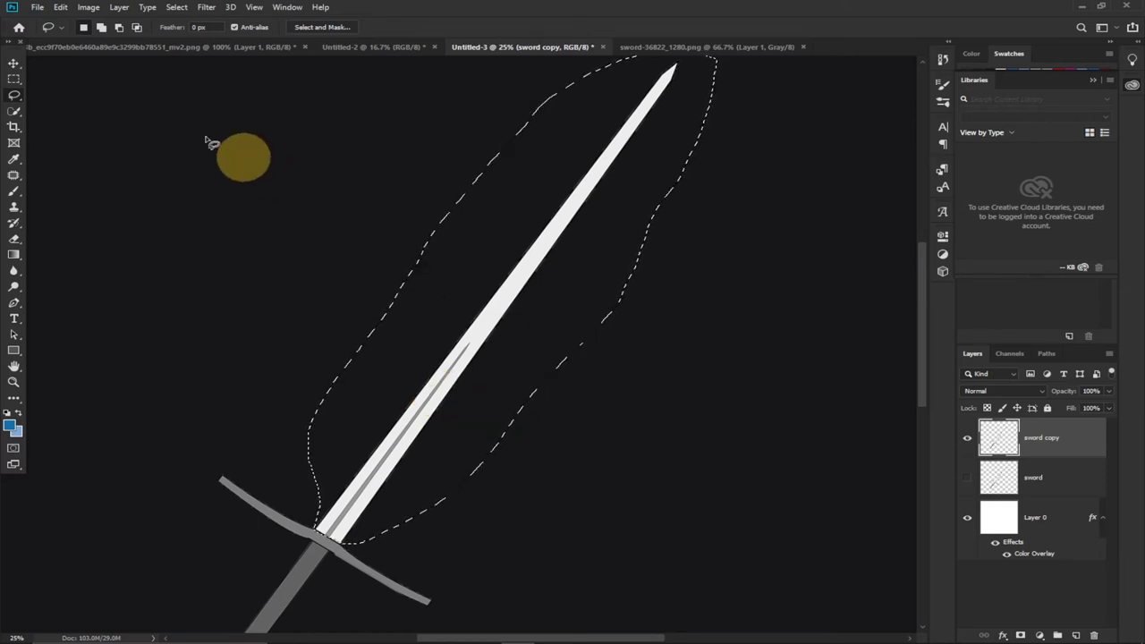
# Cut the selected blade from the sword copy layer and paste it in place on its own layer
pyautogui.click(60, 8)
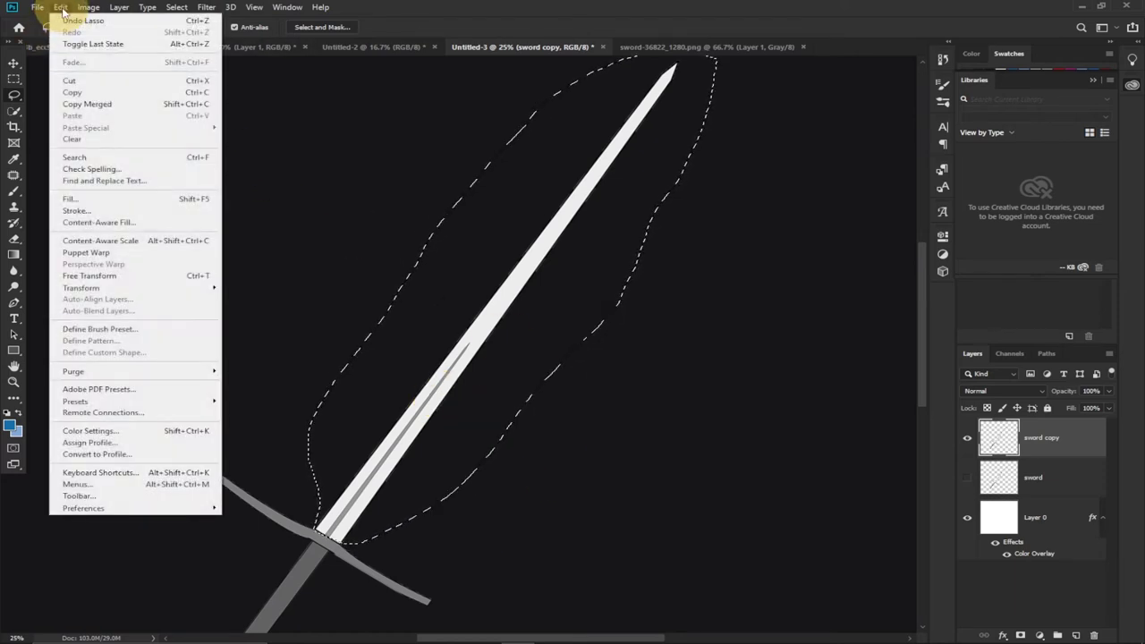
pyautogui.click(86, 83)
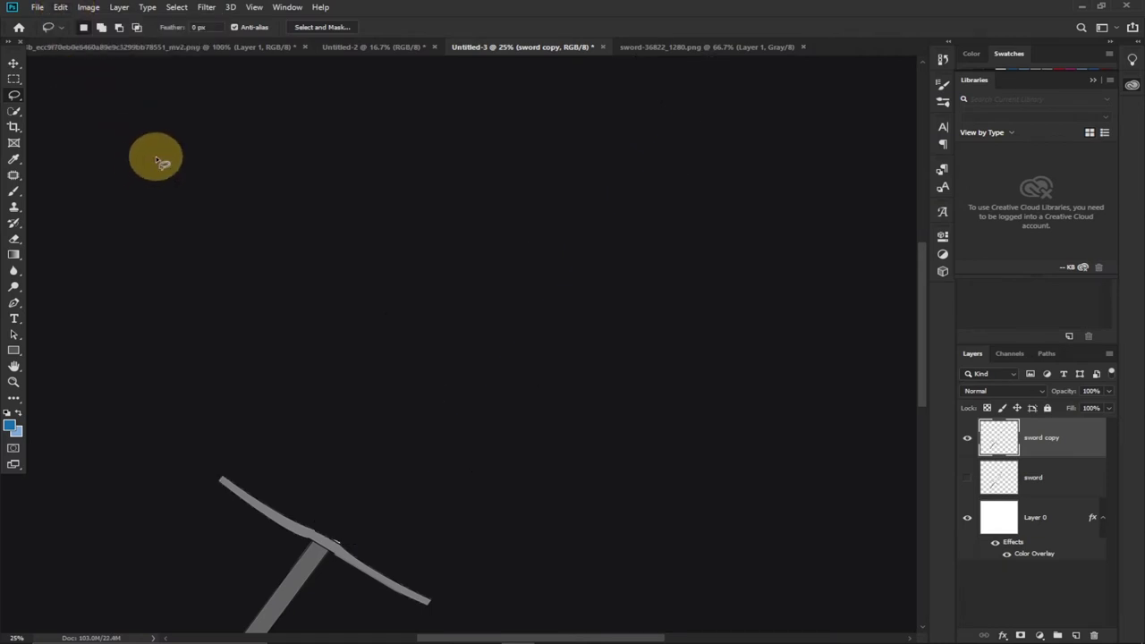
pyautogui.click(62, 11)
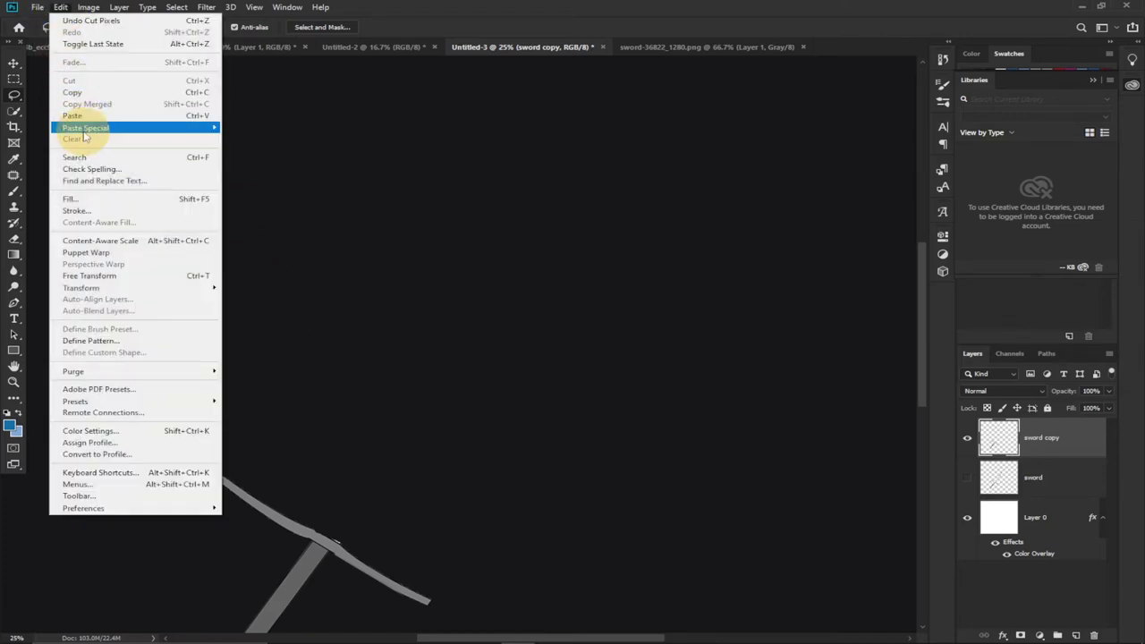
pyautogui.moveTo(85, 131)
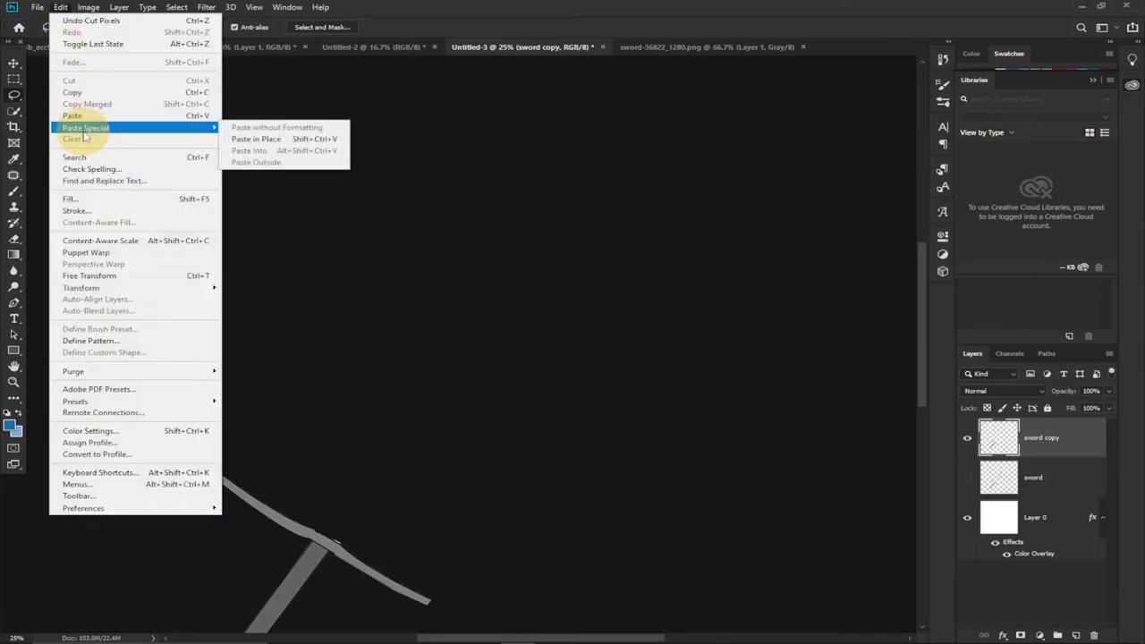
pyautogui.click(258, 141)
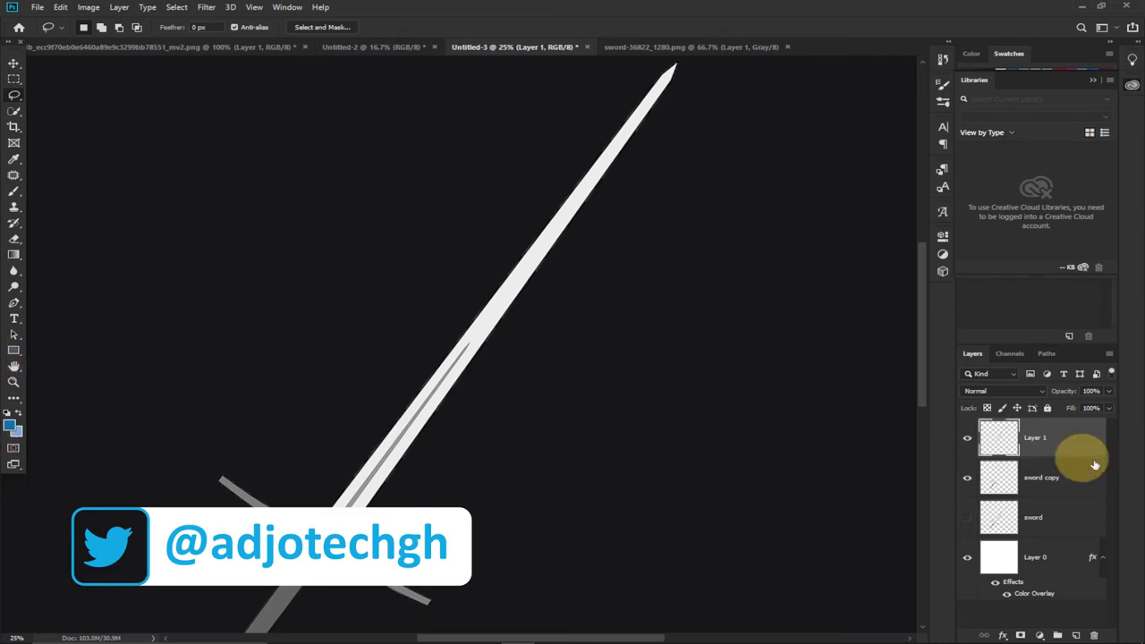
# Convert the pasted blade layer, Layer 1, to a Smart Object and put it in a new group
pyautogui.rightClick(1048, 440)
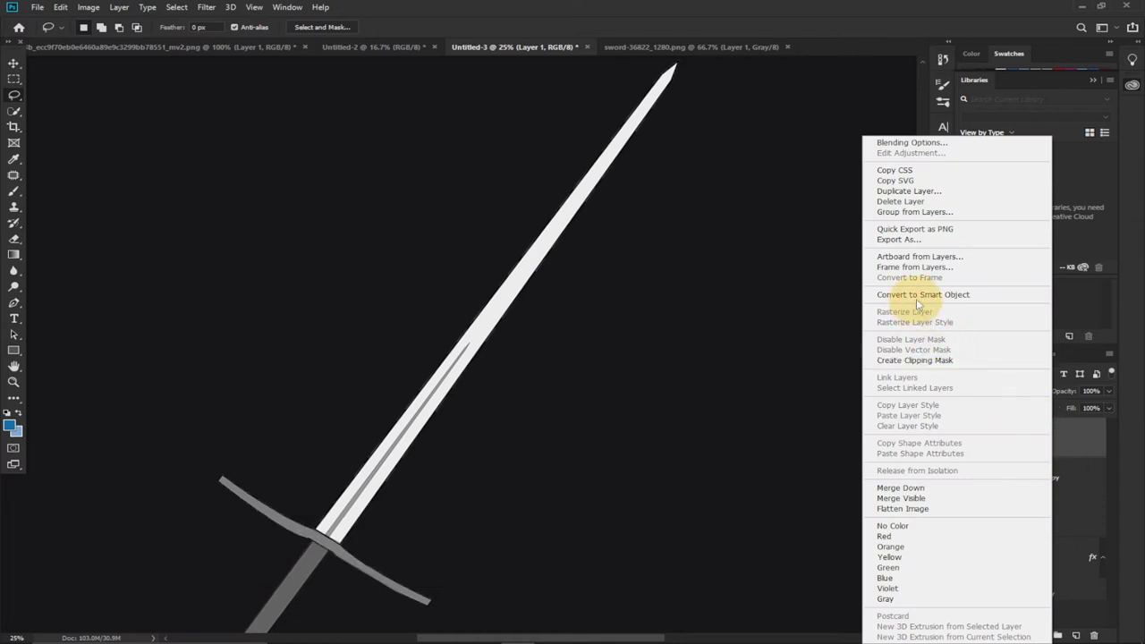
pyautogui.click(922, 296)
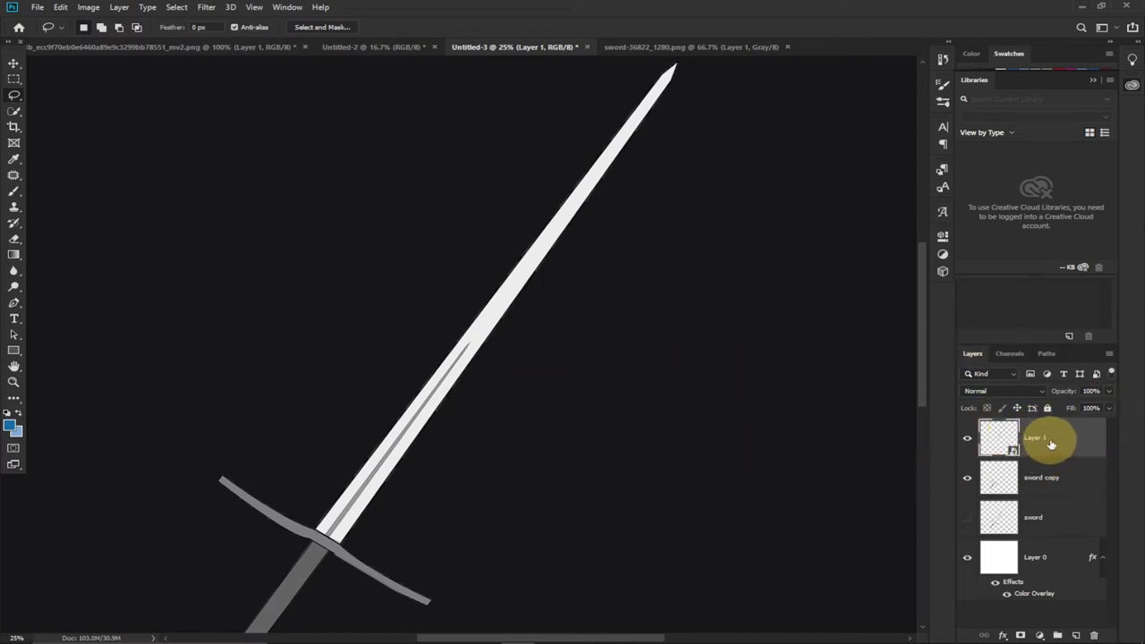
pyautogui.hotkey('ctrl', 'g')
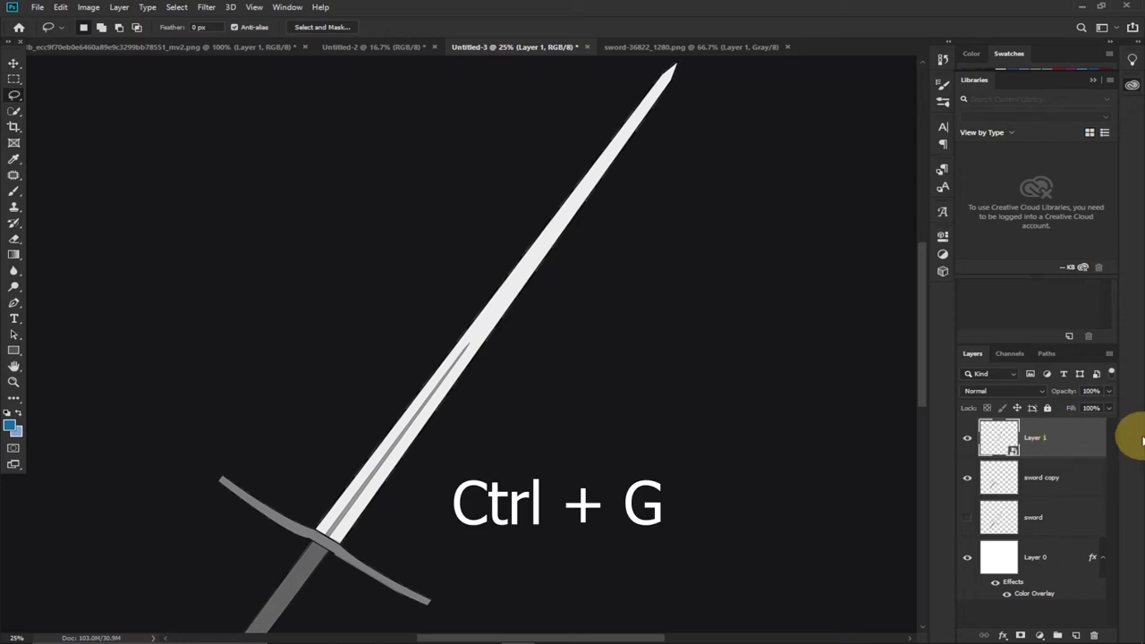
pyautogui.hotkey('ctrl', 'g')
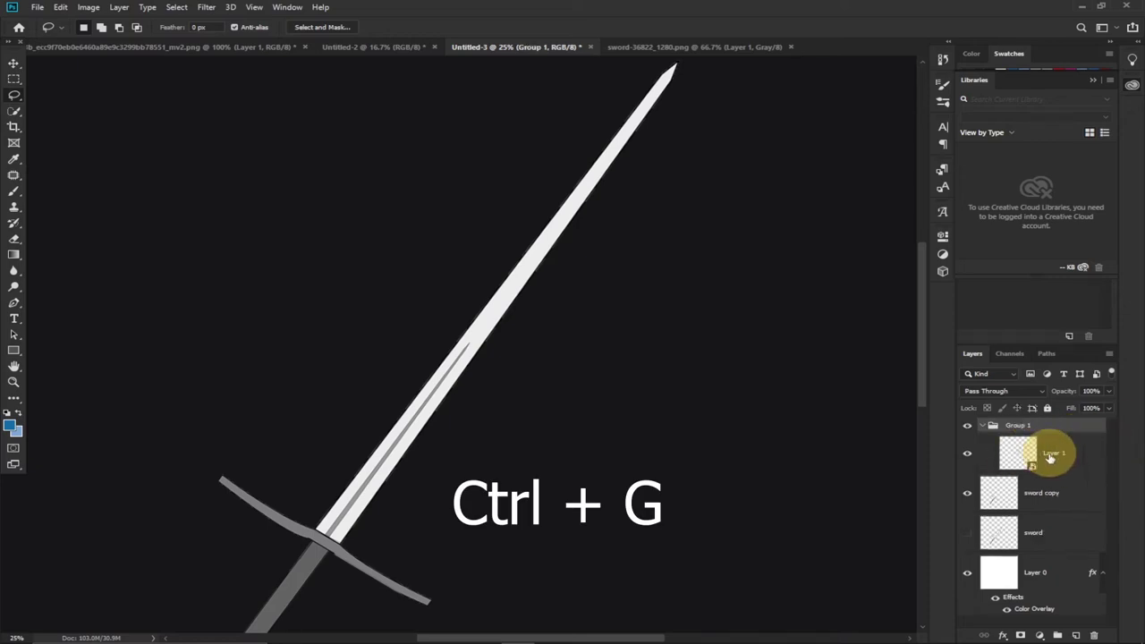
pyautogui.click(984, 426)
pyautogui.click(985, 427)
pyautogui.click(985, 427)
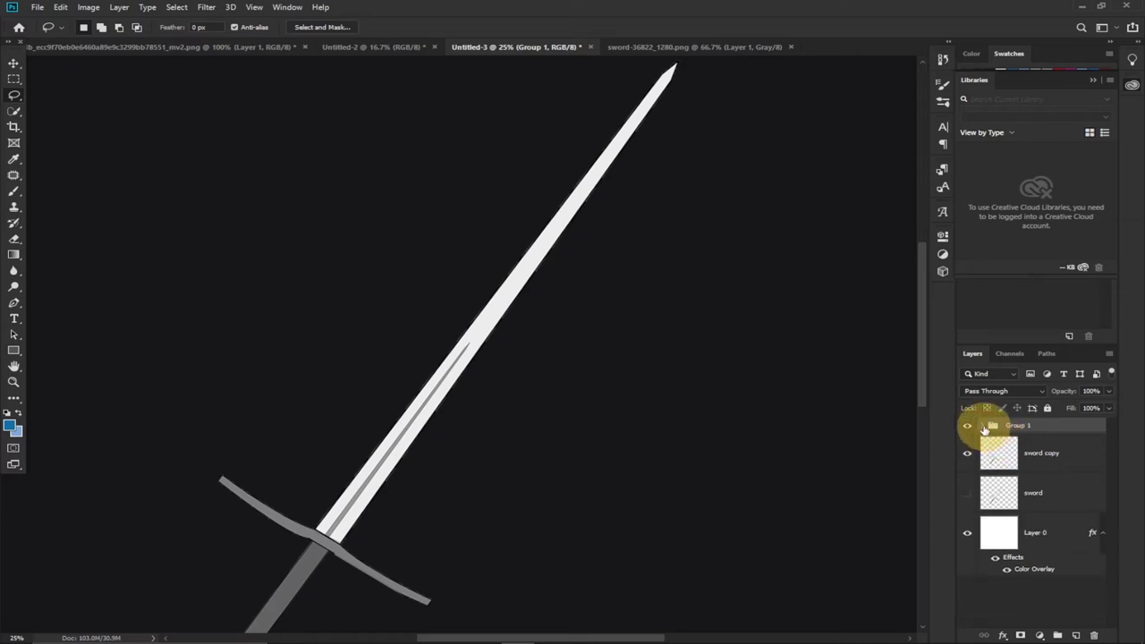
pyautogui.click(985, 427)
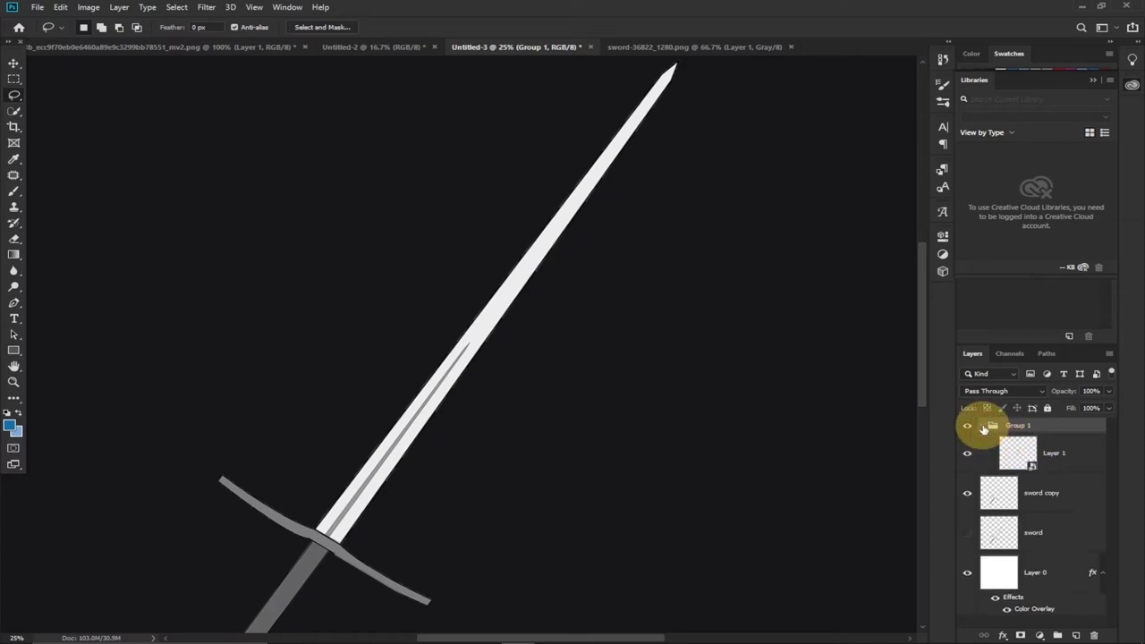
# Duplicate the blade's Layer 1 inside Group 1 as Layer 1 copy
pyautogui.click(1068, 451)
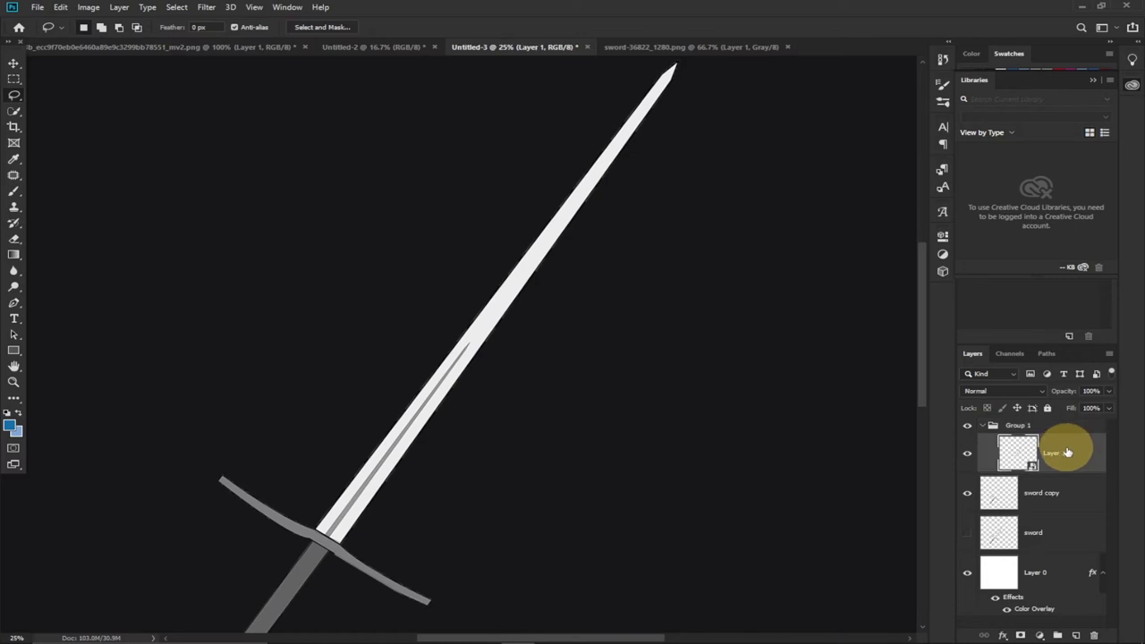
pyautogui.rightClick(1069, 453)
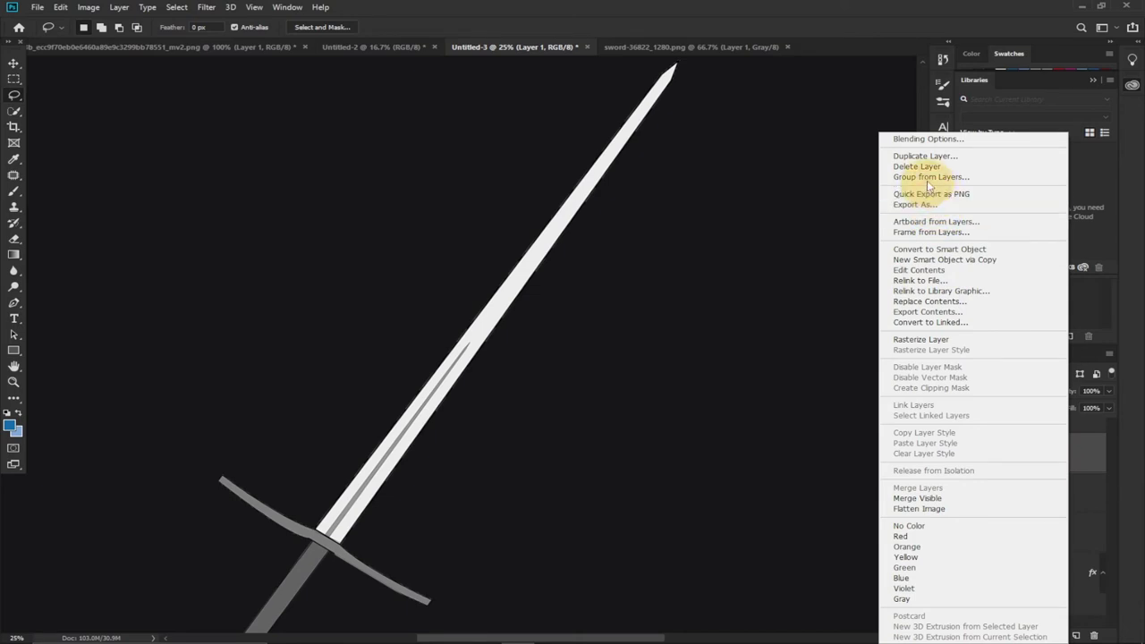
pyautogui.click(926, 156)
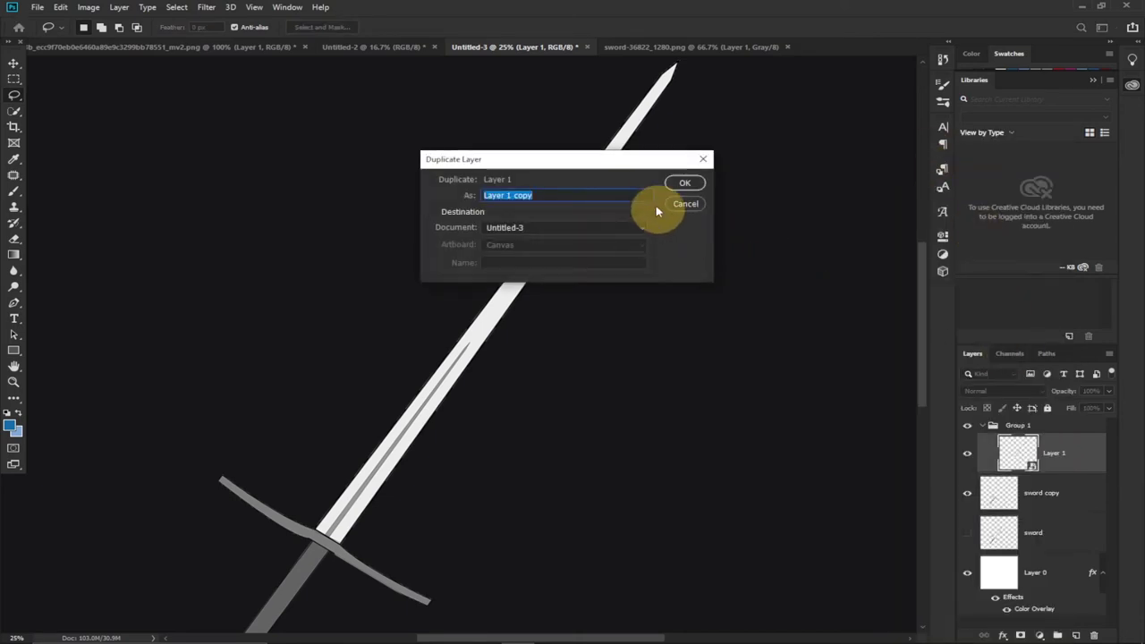
pyautogui.click(683, 184)
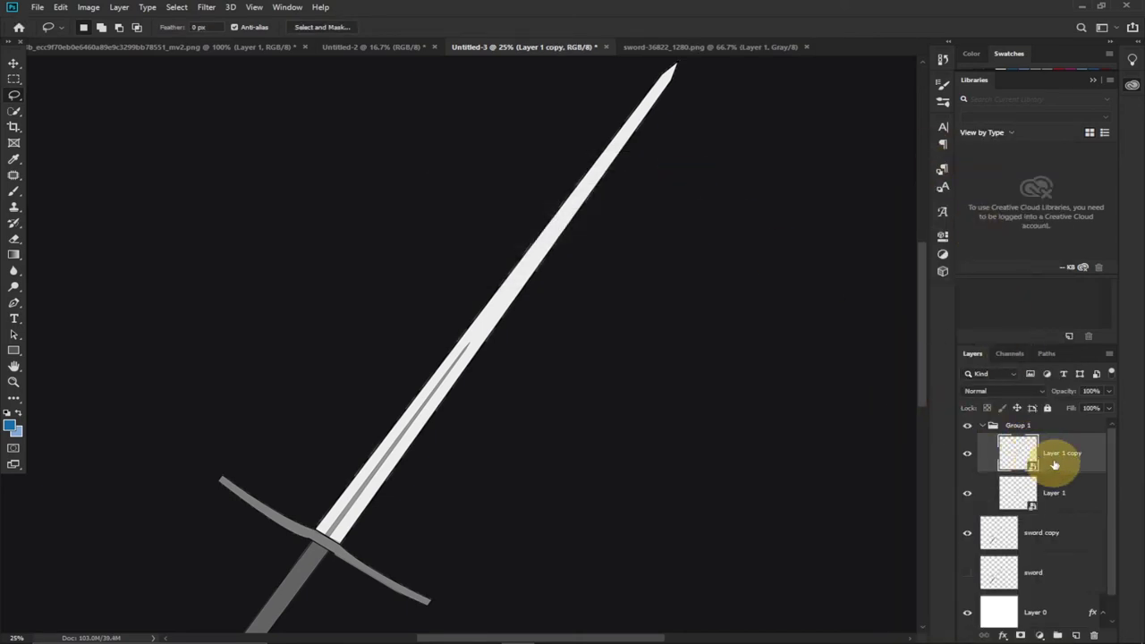
pyautogui.click(14, 381)
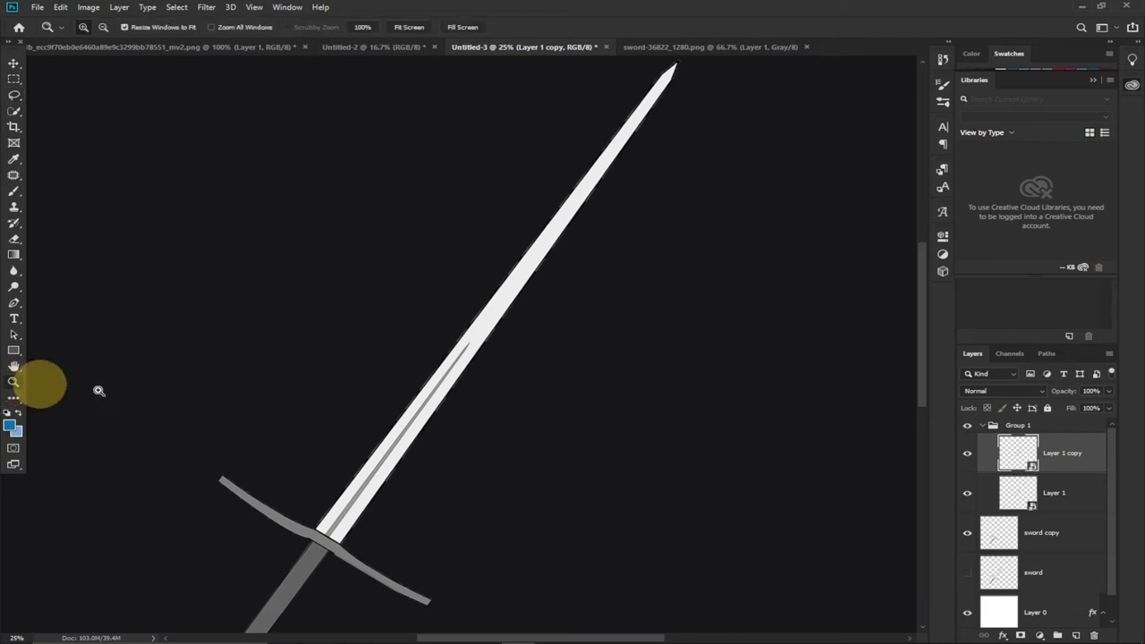
pyautogui.keyDown('alt'); pyautogui.click(539, 391); pyautogui.keyUp('alt')
pyautogui.scroll(-3, 920, 335)
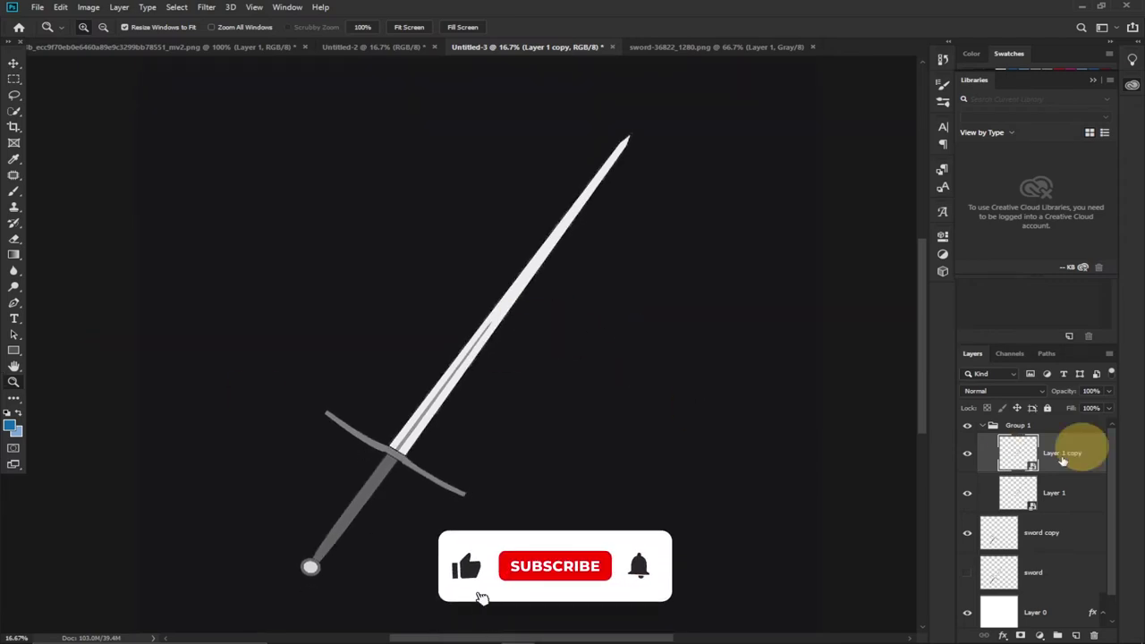
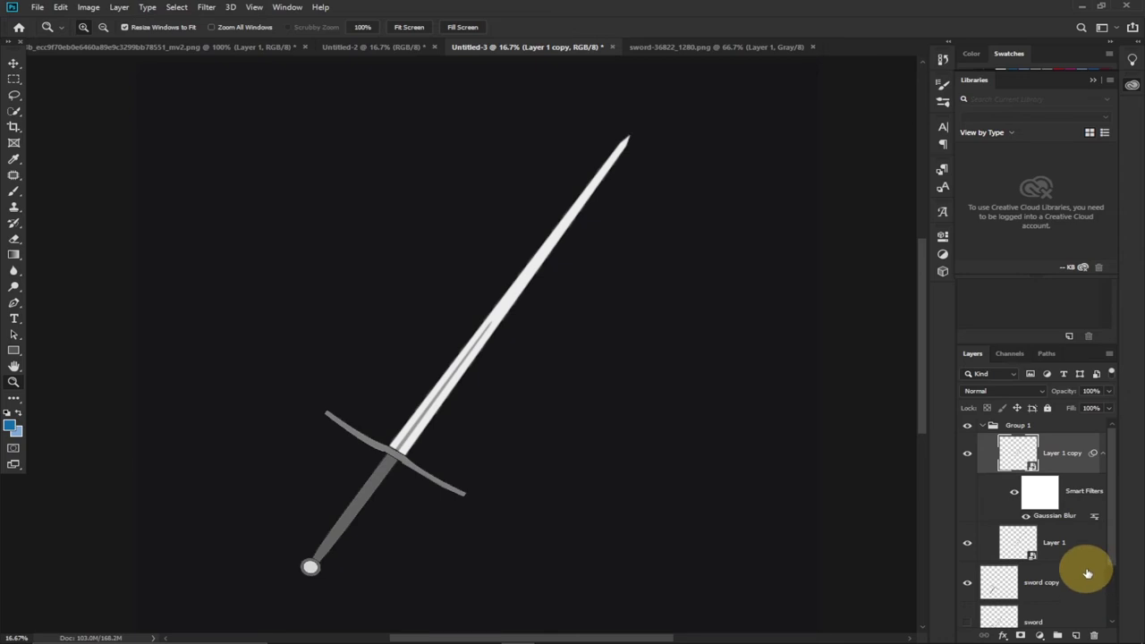
# Duplicate Layer 1 copy as Layer 1 copy 2 and set the duplicate's Gaussian Blur radius to 50 pixels
pyautogui.rightClick(1070, 454)
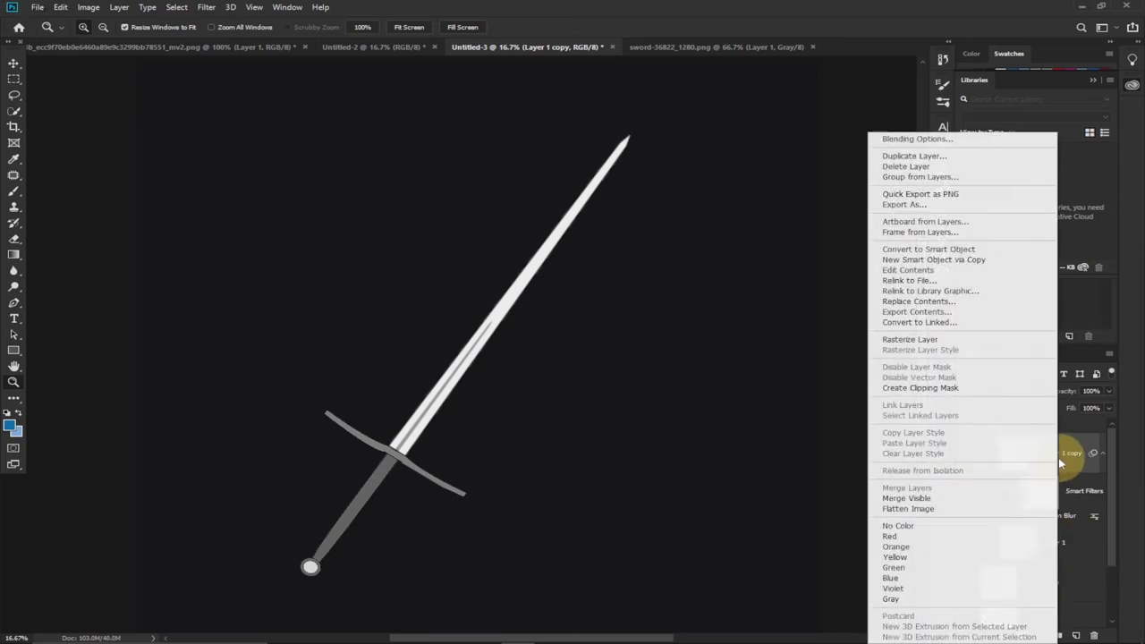
pyautogui.click(911, 157)
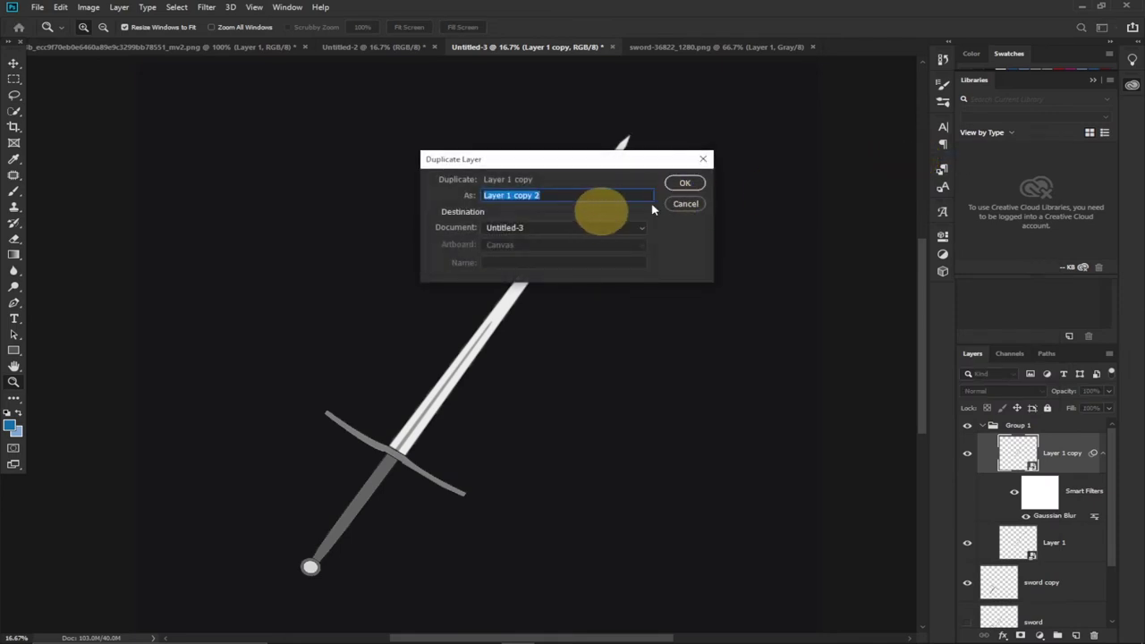
pyautogui.click(685, 183)
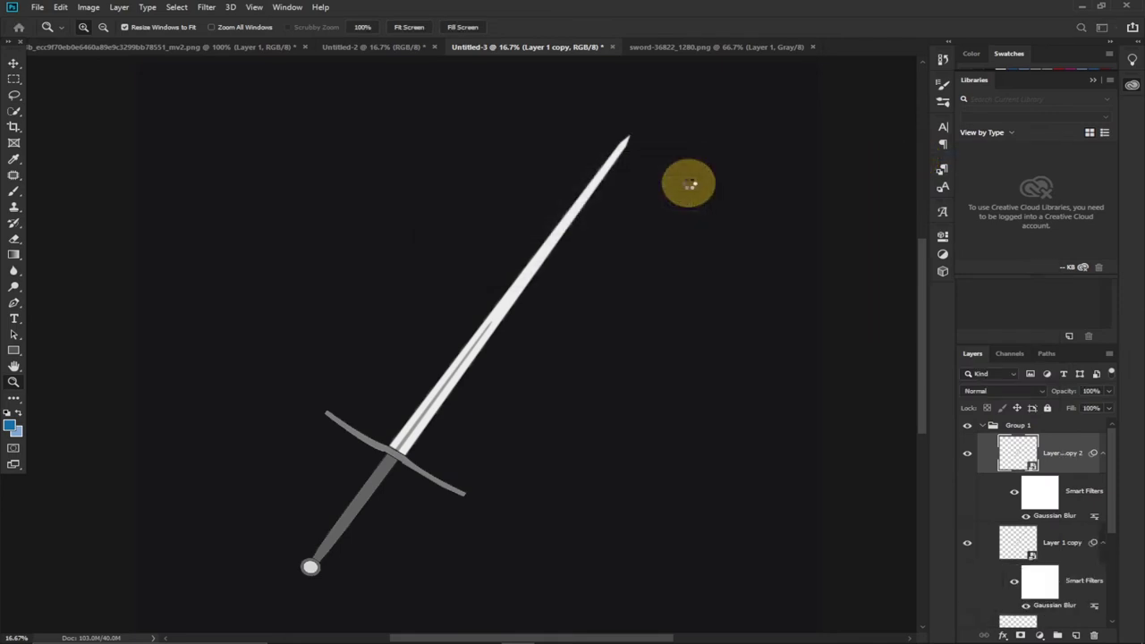
pyautogui.click(1063, 470)
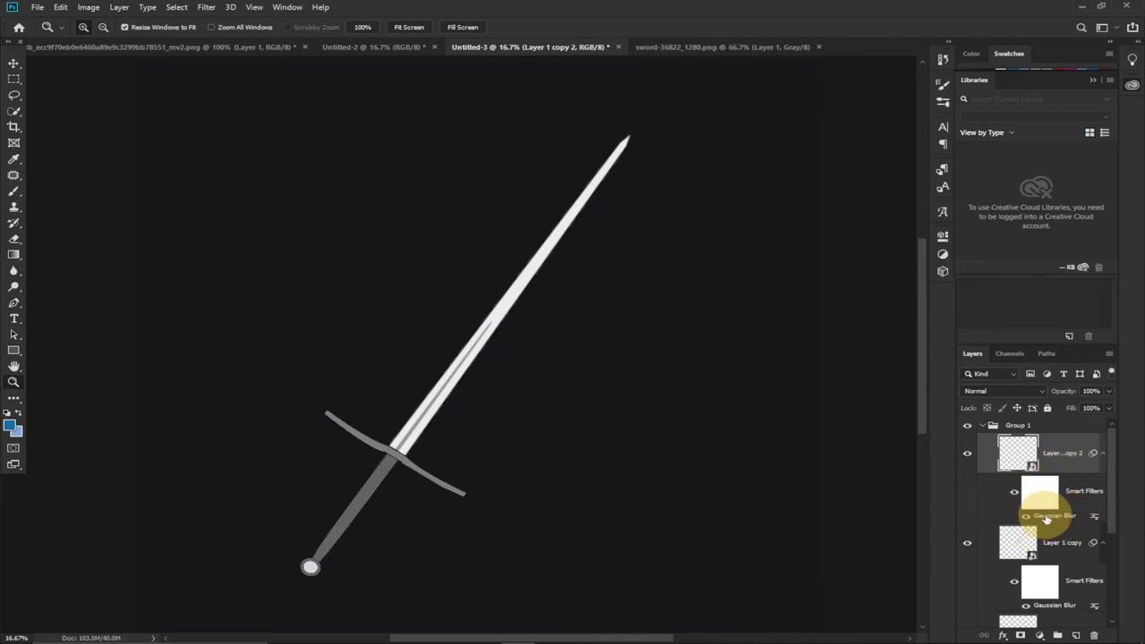
pyautogui.doubleClick(1054, 517)
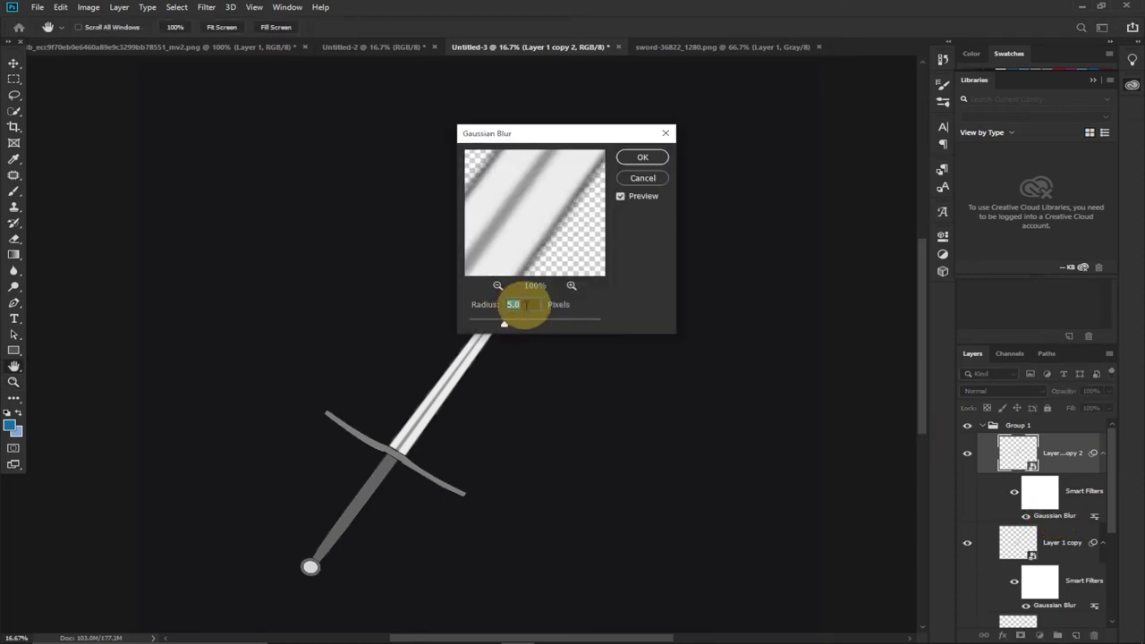
pyautogui.write('50')
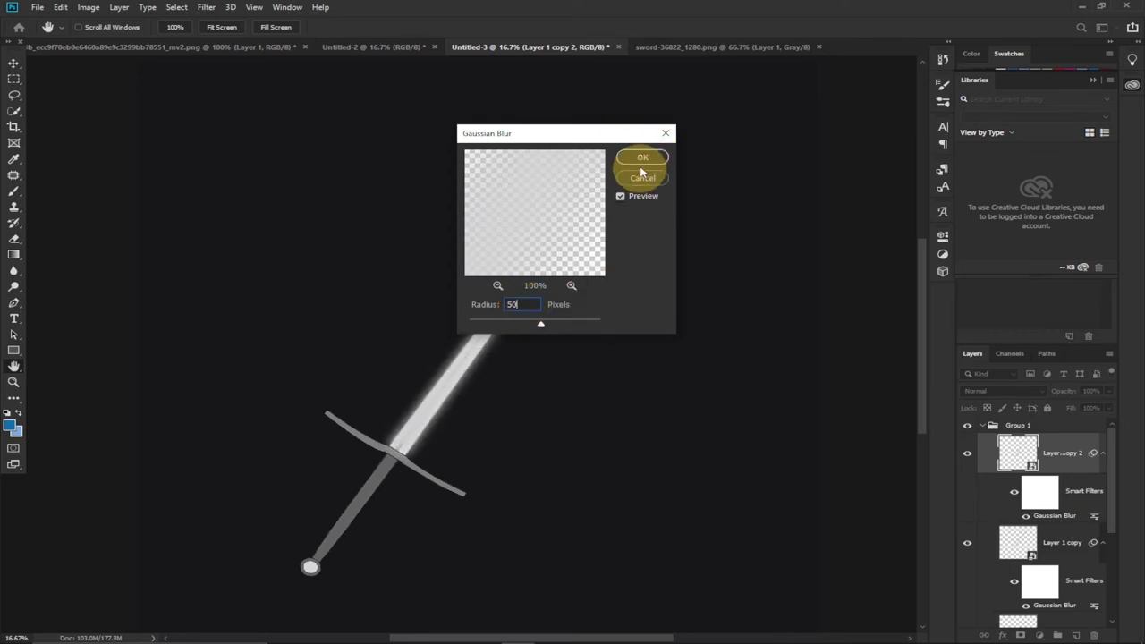
pyautogui.click(642, 159)
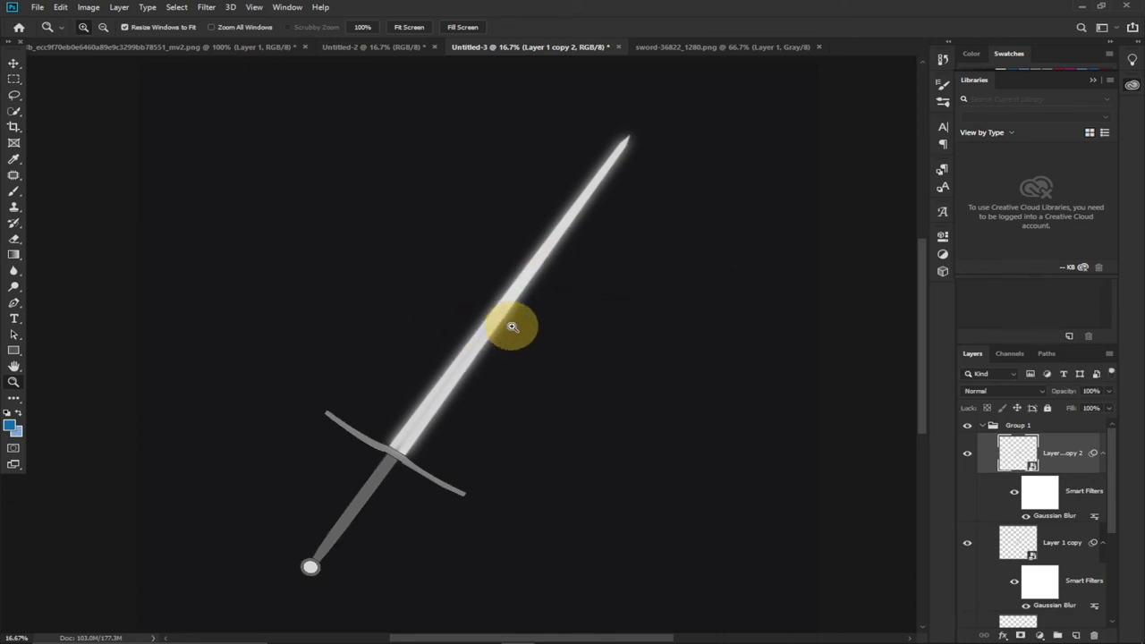
# Duplicate Layer 1 copy 2 as Layer 1 copy 3 and set the duplicate's Gaussian Blur radius to 100 pixels
pyautogui.rightClick(1065, 460)
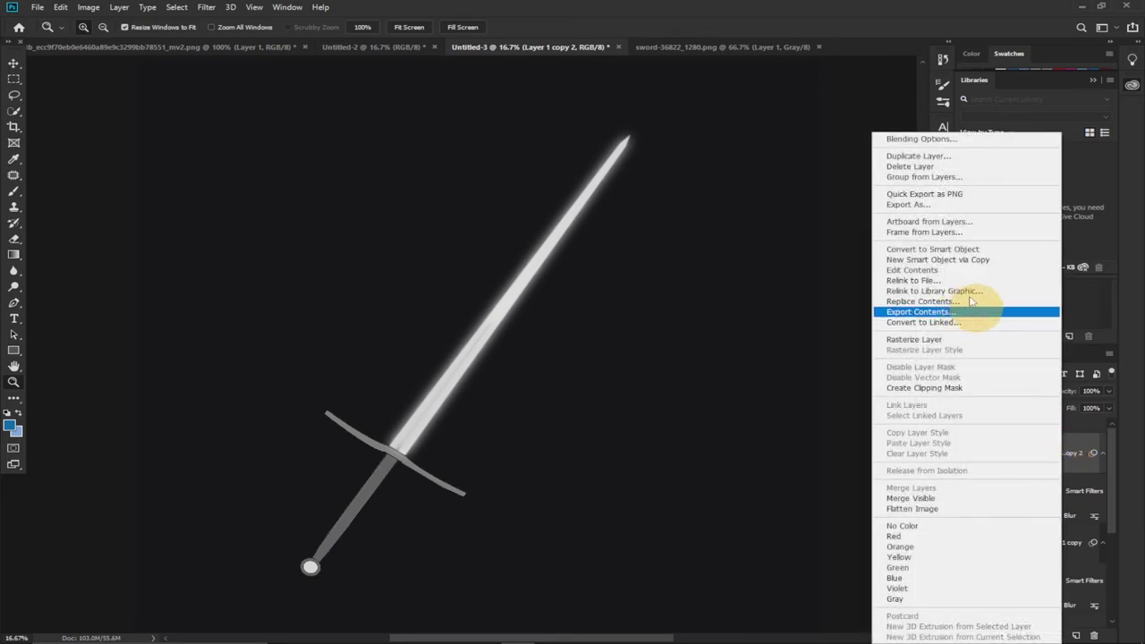
pyautogui.click(919, 159)
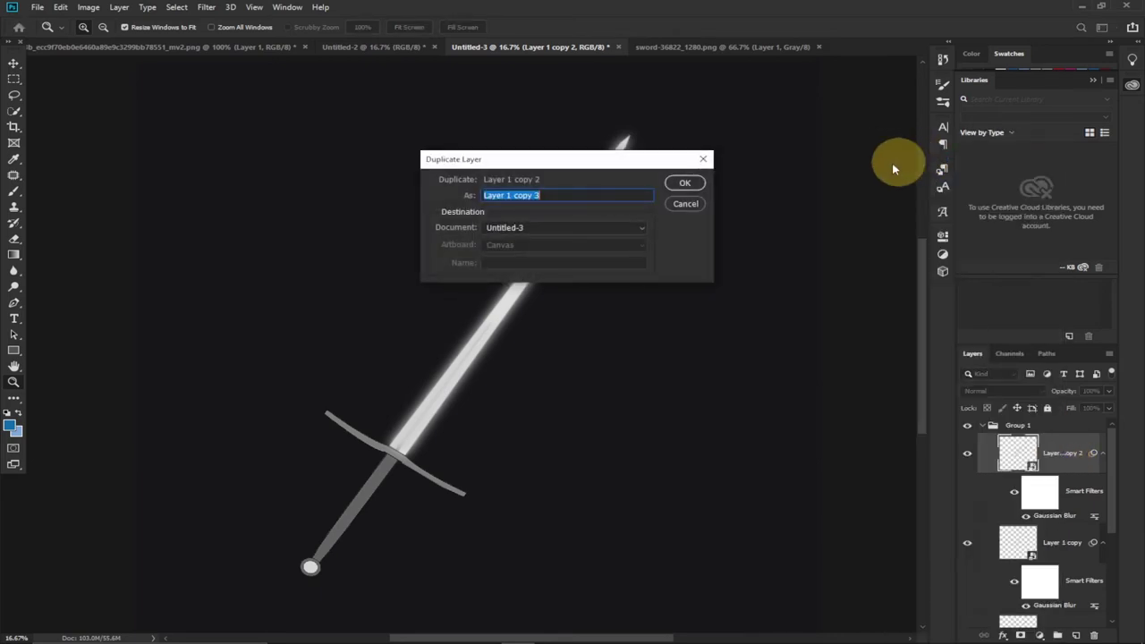
pyautogui.click(685, 183)
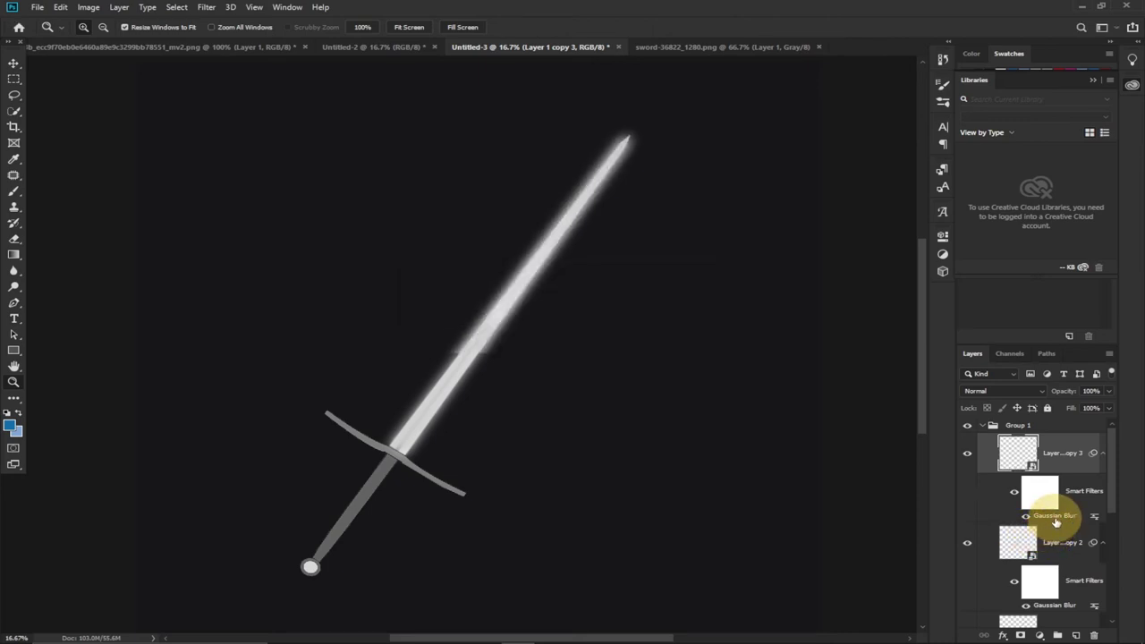
pyautogui.doubleClick(1056, 517)
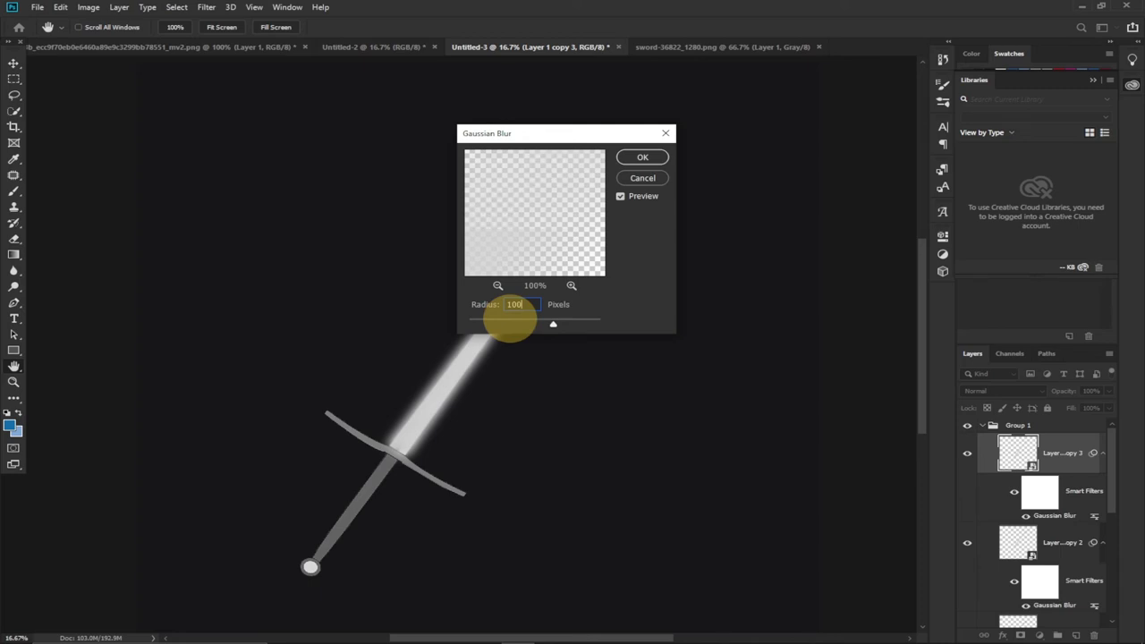
pyautogui.write('100')
pyautogui.click(643, 158)
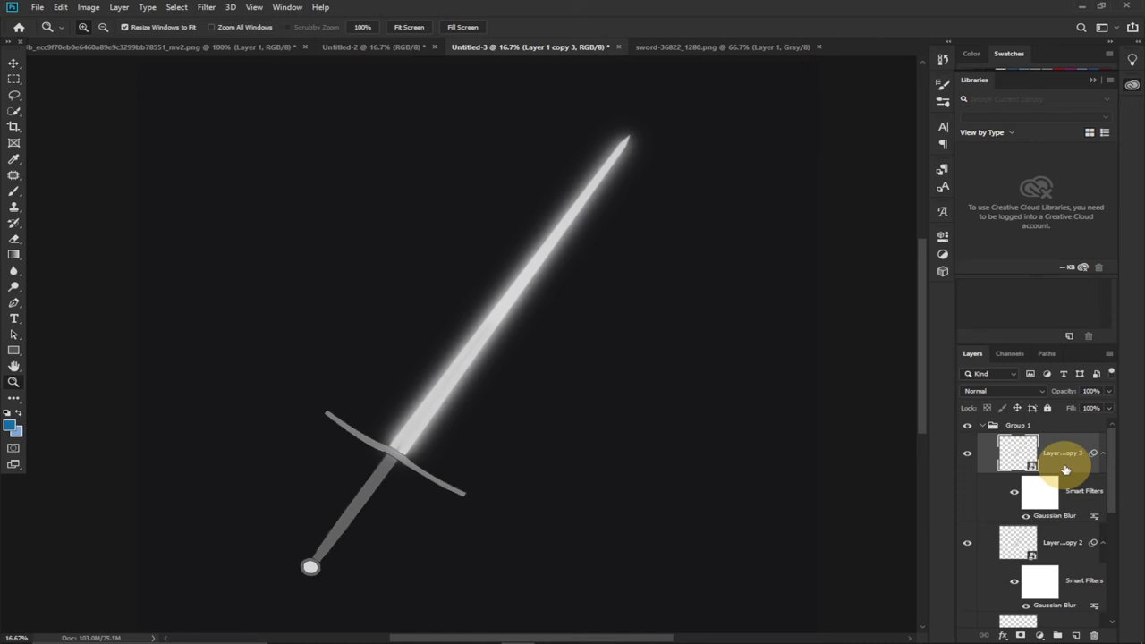
# Duplicate Layer 1 copy 3 and set the new topmost blade copy's Gaussian Blur radius to 200 pixels
pyautogui.hotkey('ctrl', 'j')
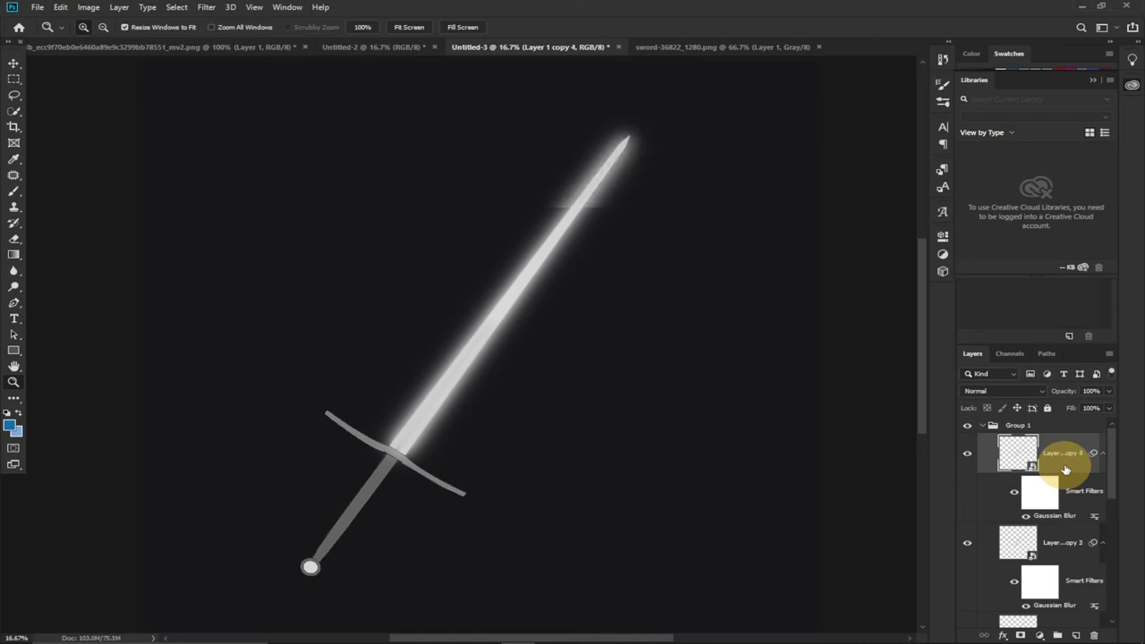
pyautogui.doubleClick(1056, 517)
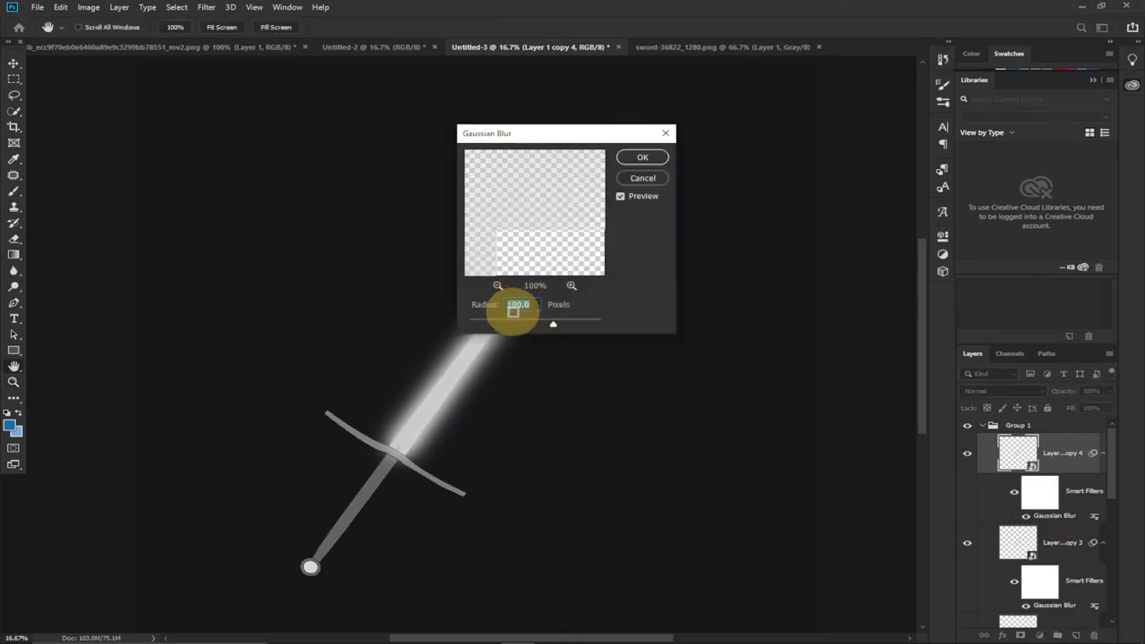
pyautogui.write('200')
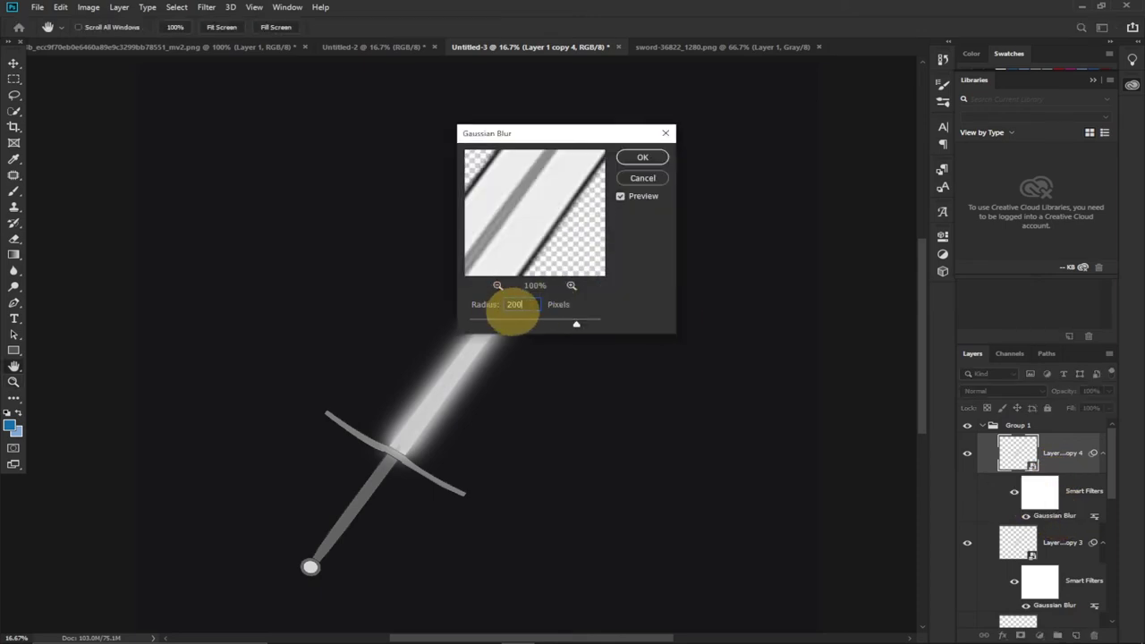
pyautogui.click(643, 158)
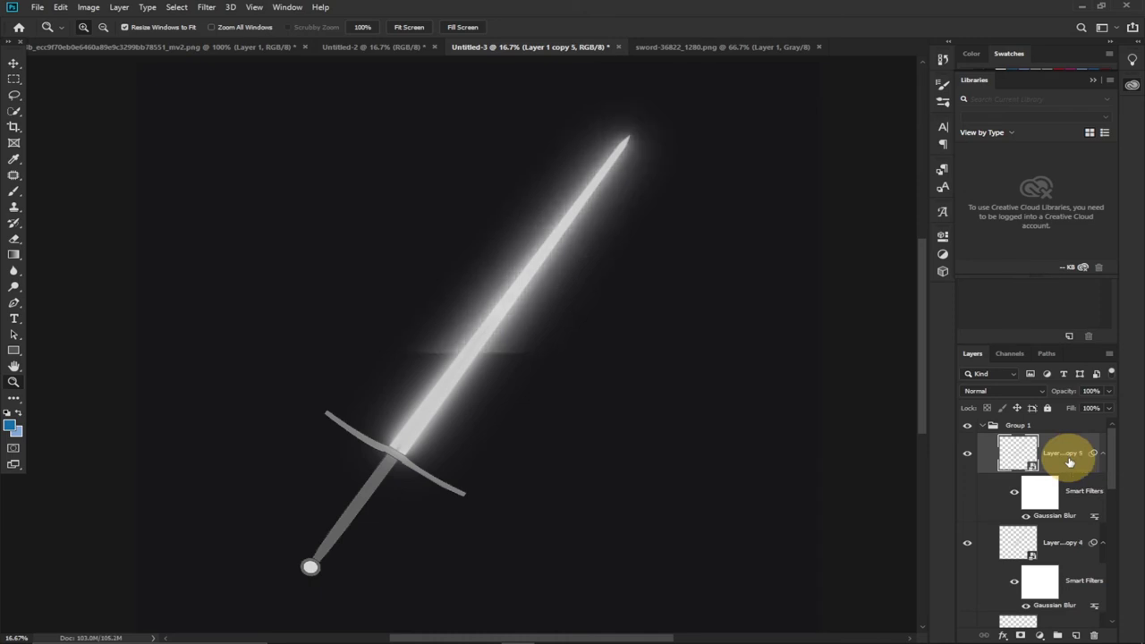
# Set the Gaussian Blur radius of the topmost blade copy in Group 1 to 400 pixels
pyautogui.doubleClick(1061, 517)
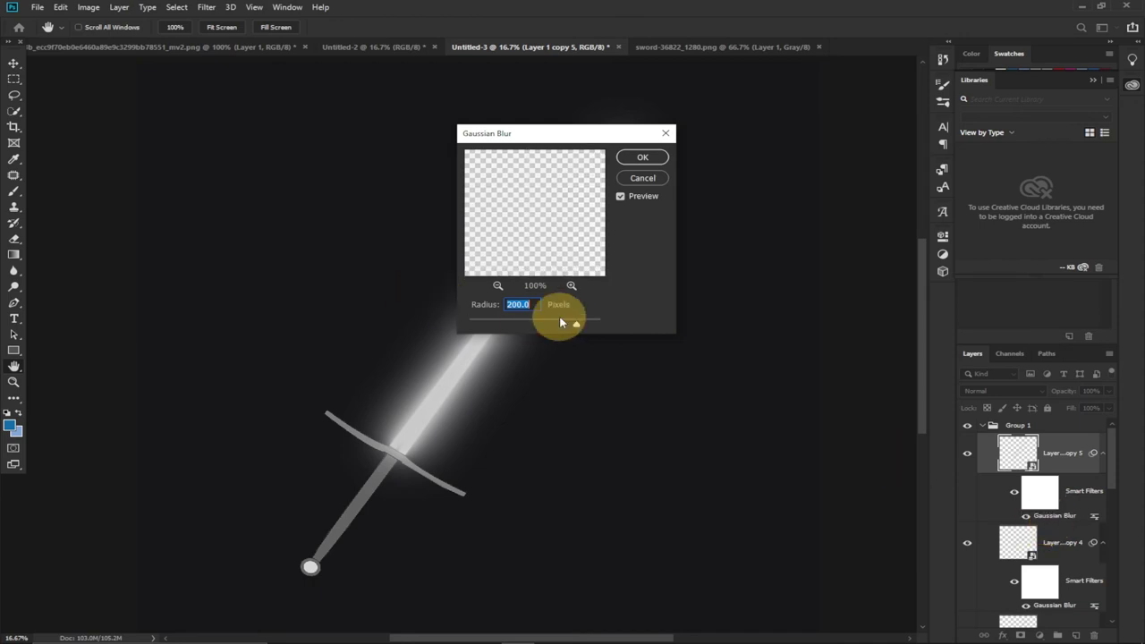
pyautogui.write('400')
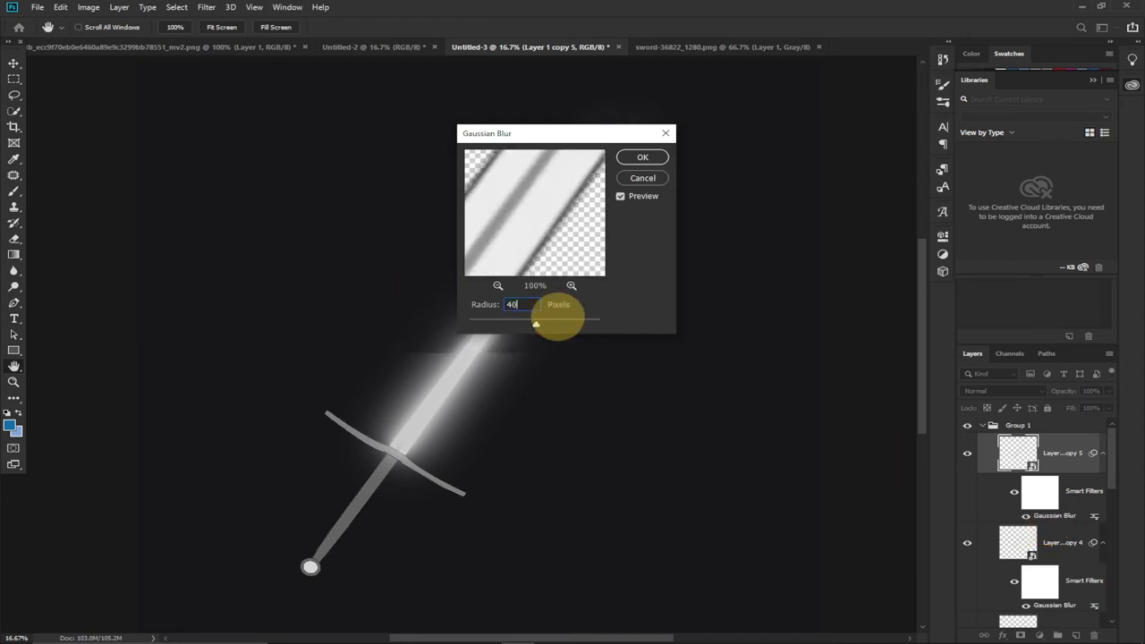
pyautogui.click(643, 157)
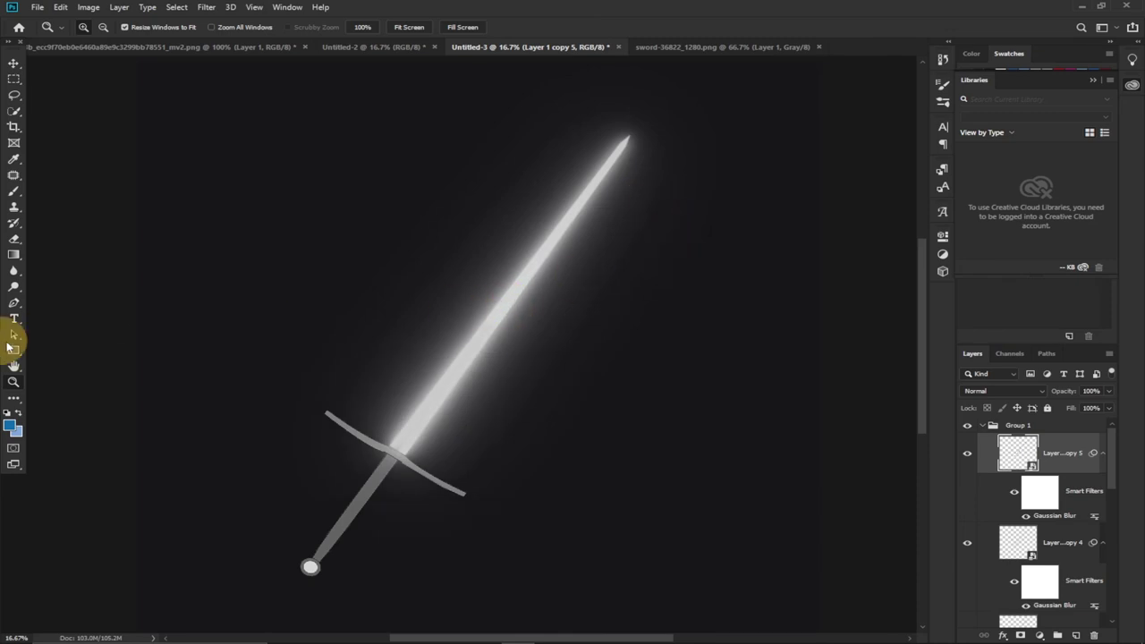
# Compare the glow with the golden sword in the Untitled-2 document and return to Untitled-3
pyautogui.moveTo(924, 350); pyautogui.dragTo(927, 362)
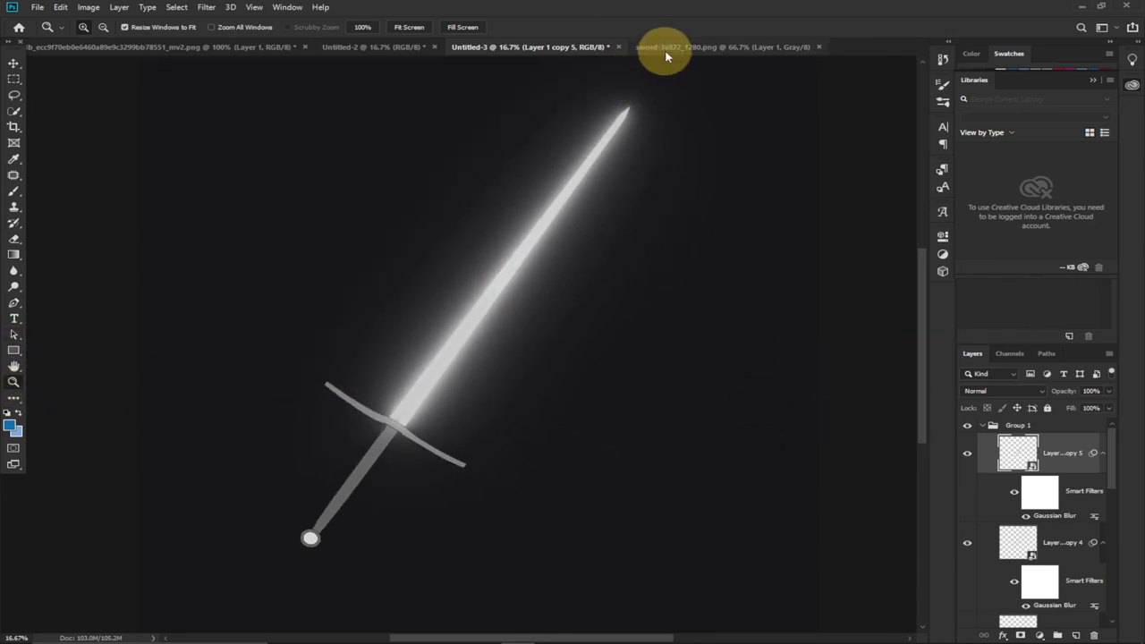
pyautogui.click(347, 46)
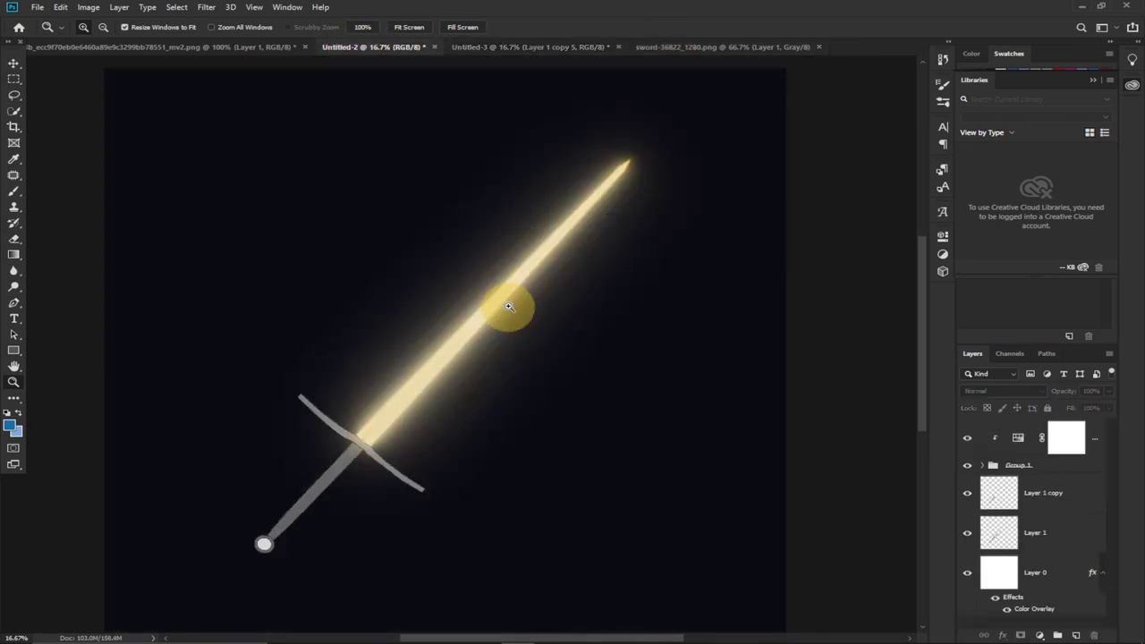
pyautogui.click(521, 48)
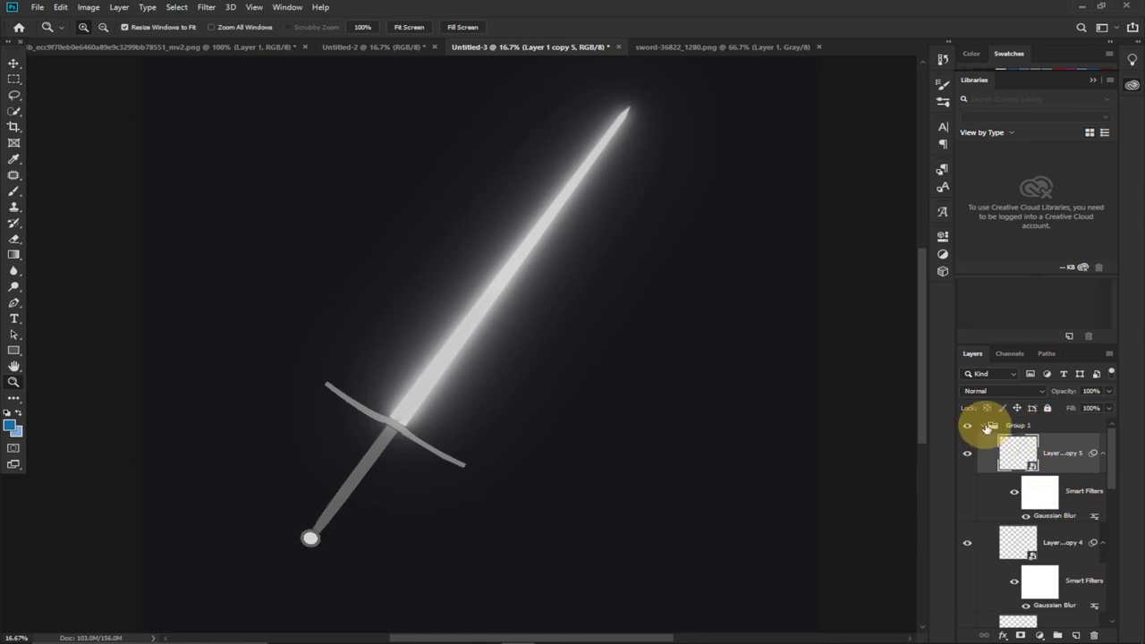
# Collapse Group 1 and add a Hue/Saturation adjustment layer above it, clipped to the group
pyautogui.click(987, 427)
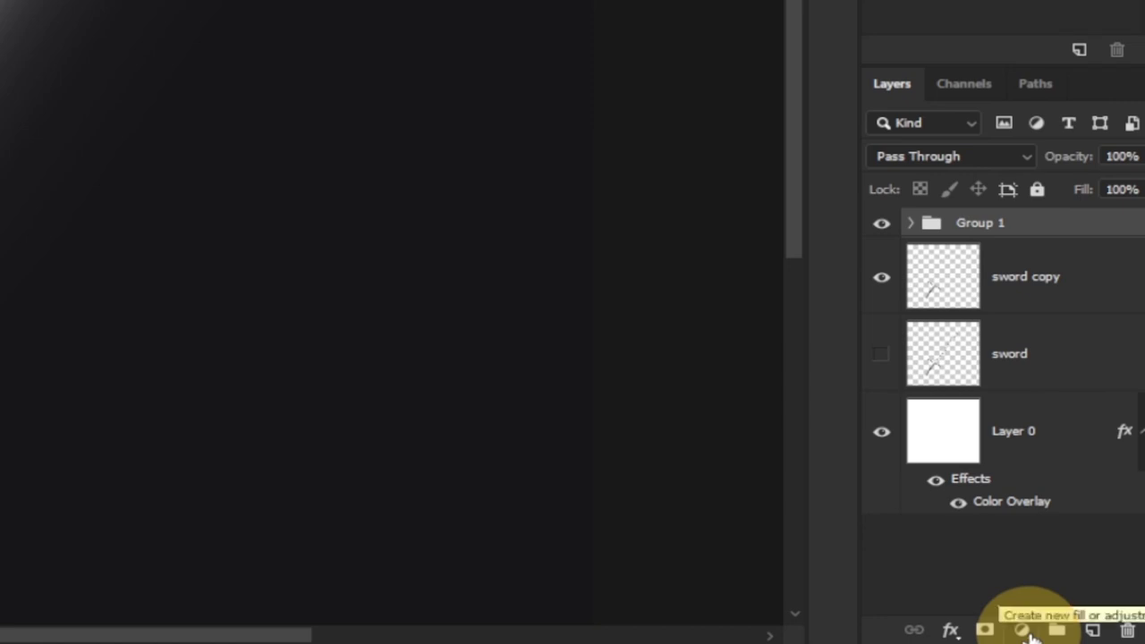
pyautogui.click(1022, 631)
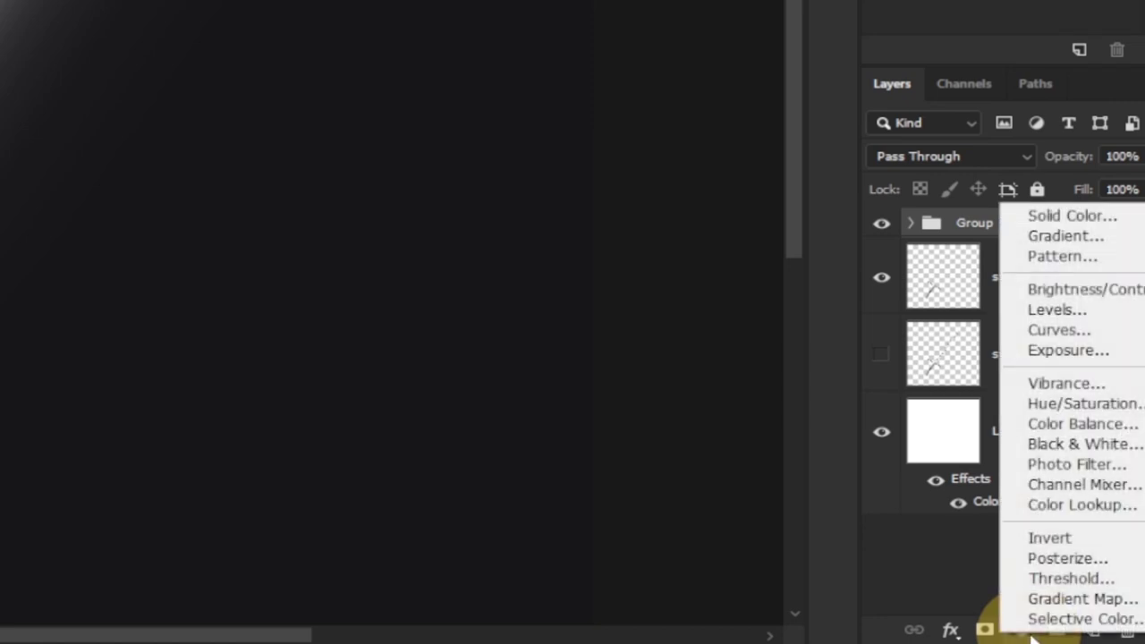
pyautogui.click(1066, 407)
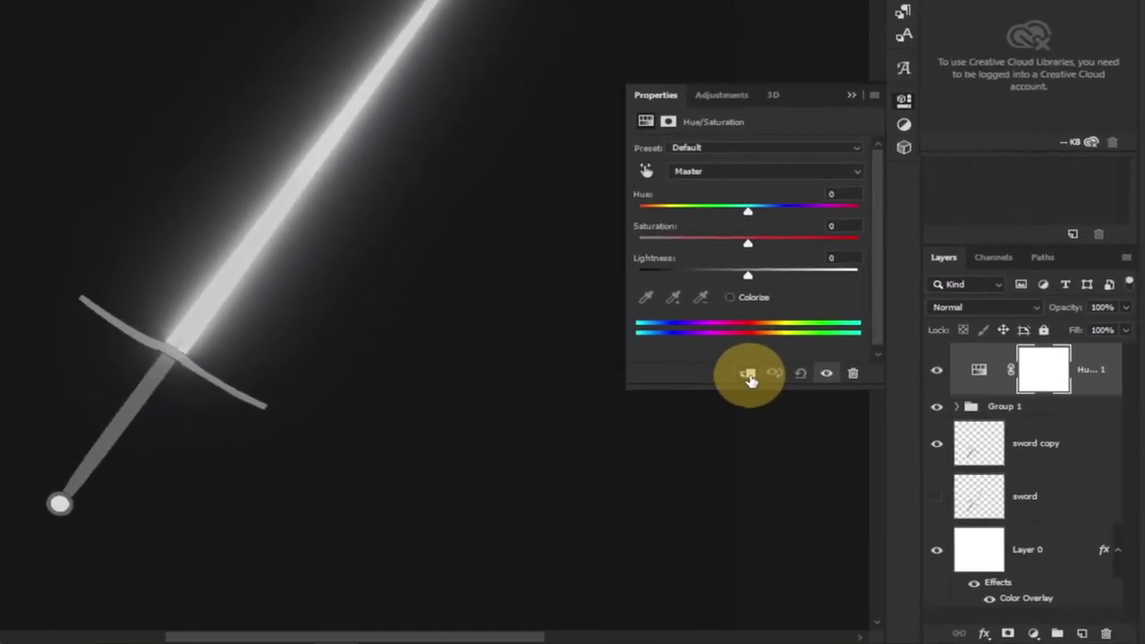
pyautogui.click(745, 373)
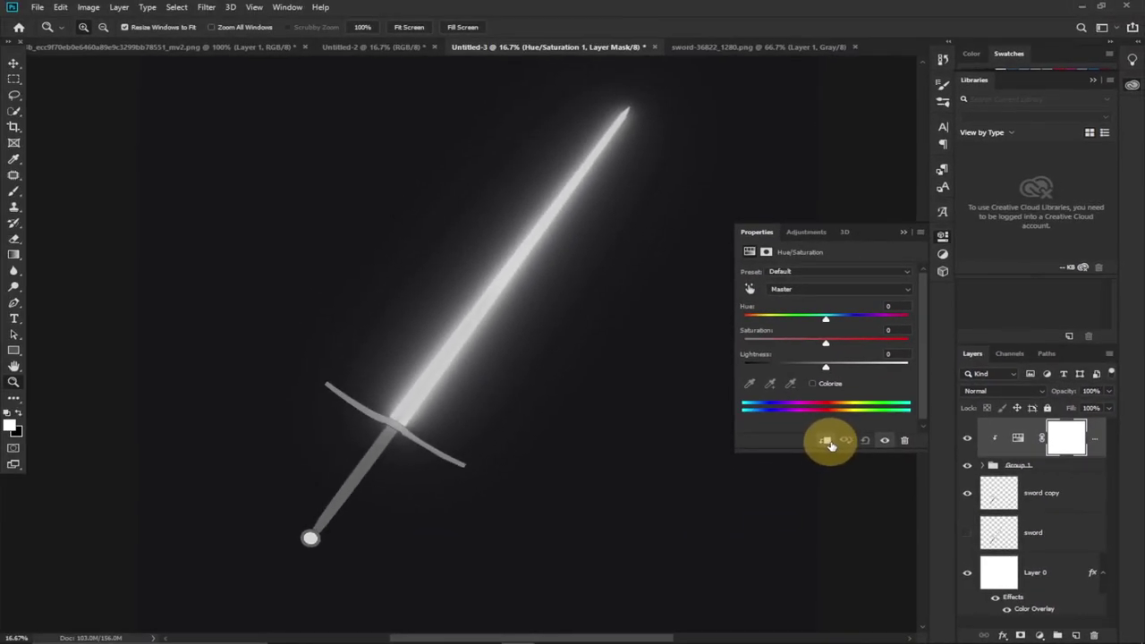
# Colorize the blade's glow orange through the Hue/Saturation adjustment, with hue 27 and saturation 65
pyautogui.click(813, 384)
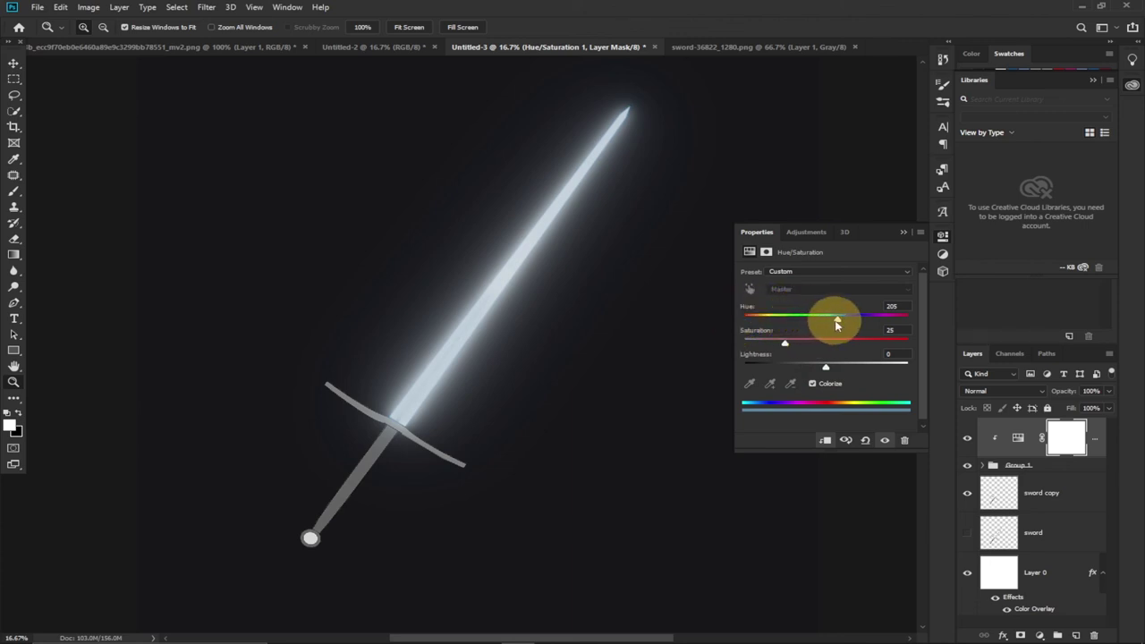
pyautogui.moveTo(836, 324); pyautogui.dragTo(765, 322)
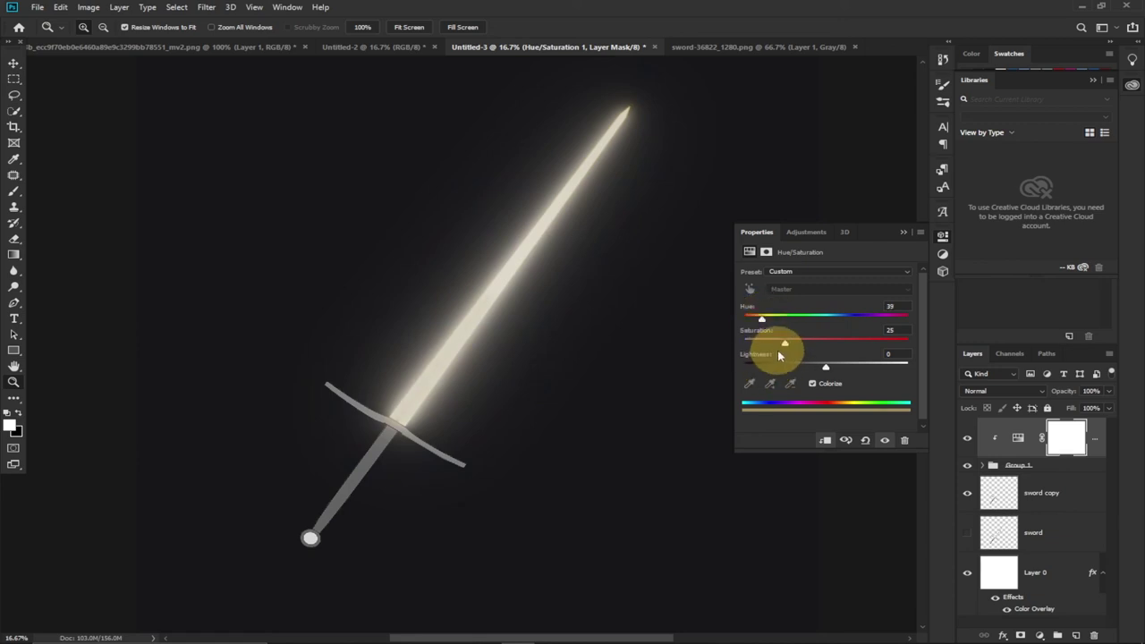
pyautogui.moveTo(786, 347); pyautogui.dragTo(846, 345)
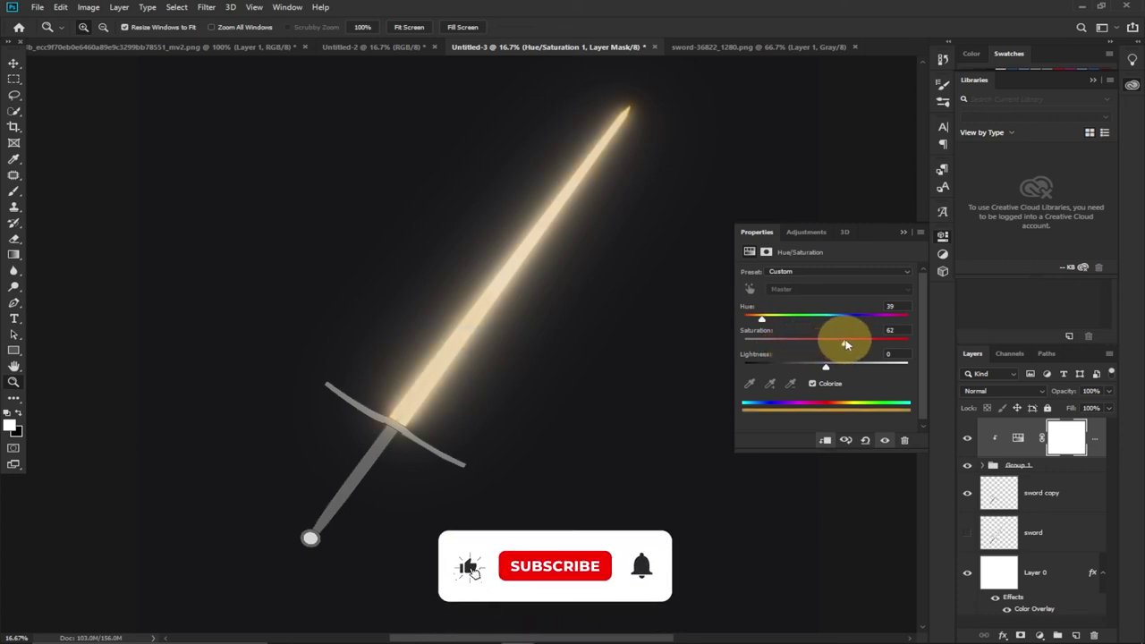
pyautogui.moveTo(847, 345); pyautogui.dragTo(848, 344)
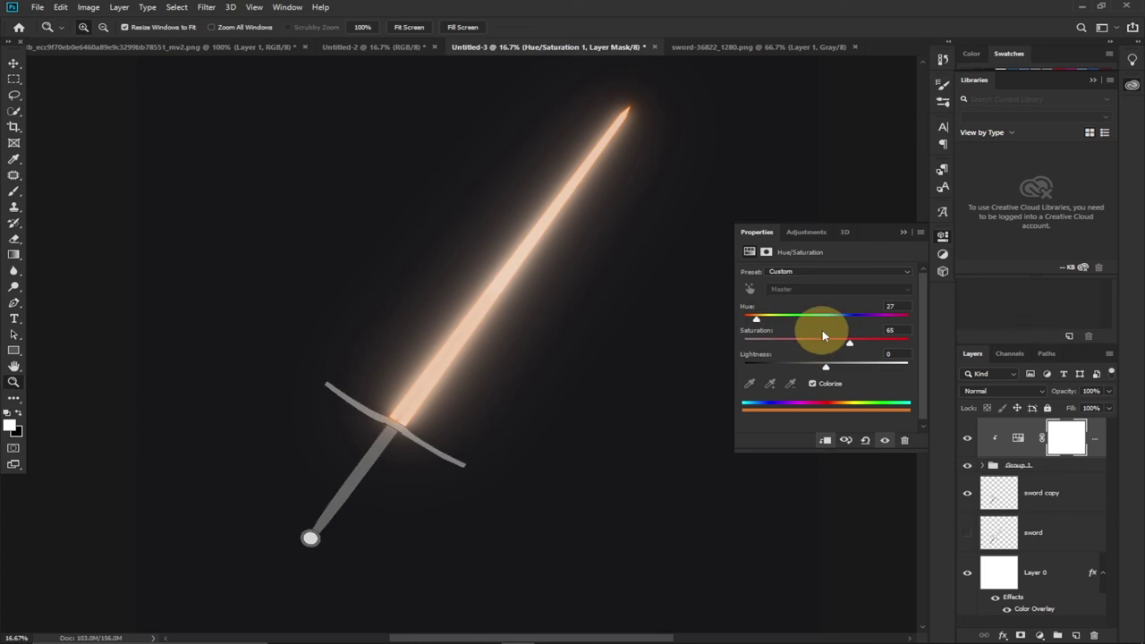
pyautogui.click(903, 232)
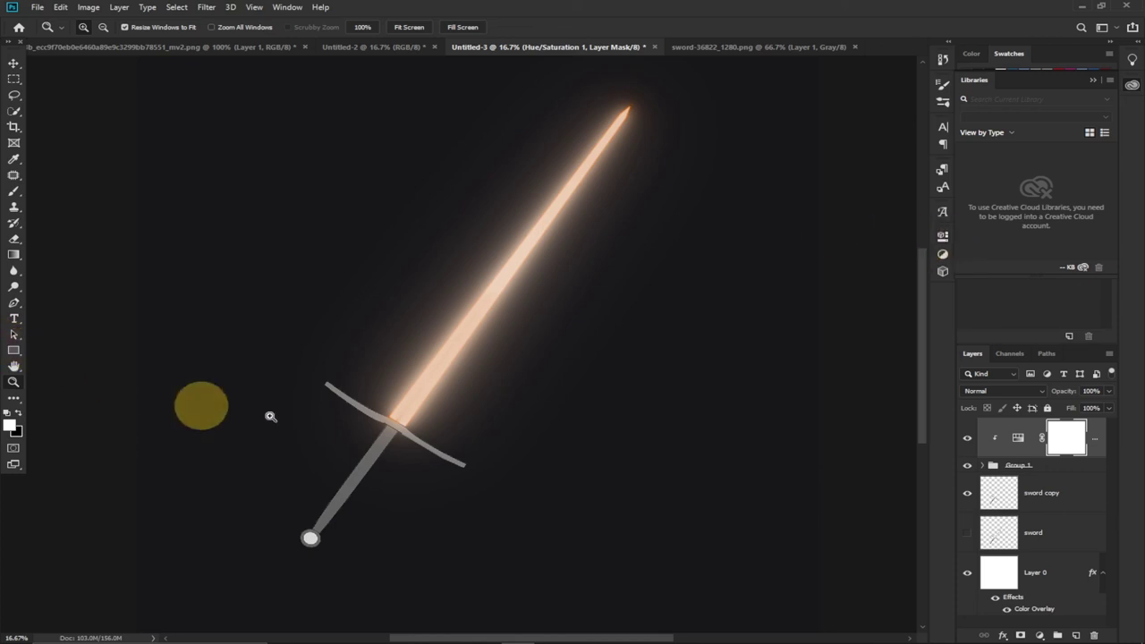
pyautogui.keyDown('alt'); pyautogui.click(691, 327); pyautogui.keyUp('alt')
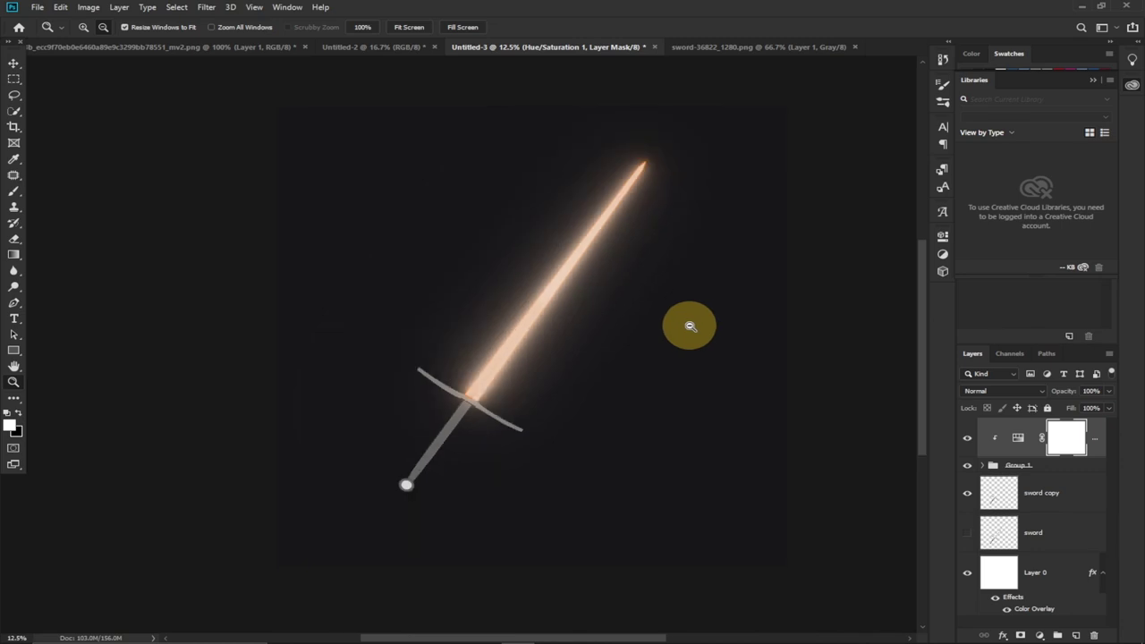